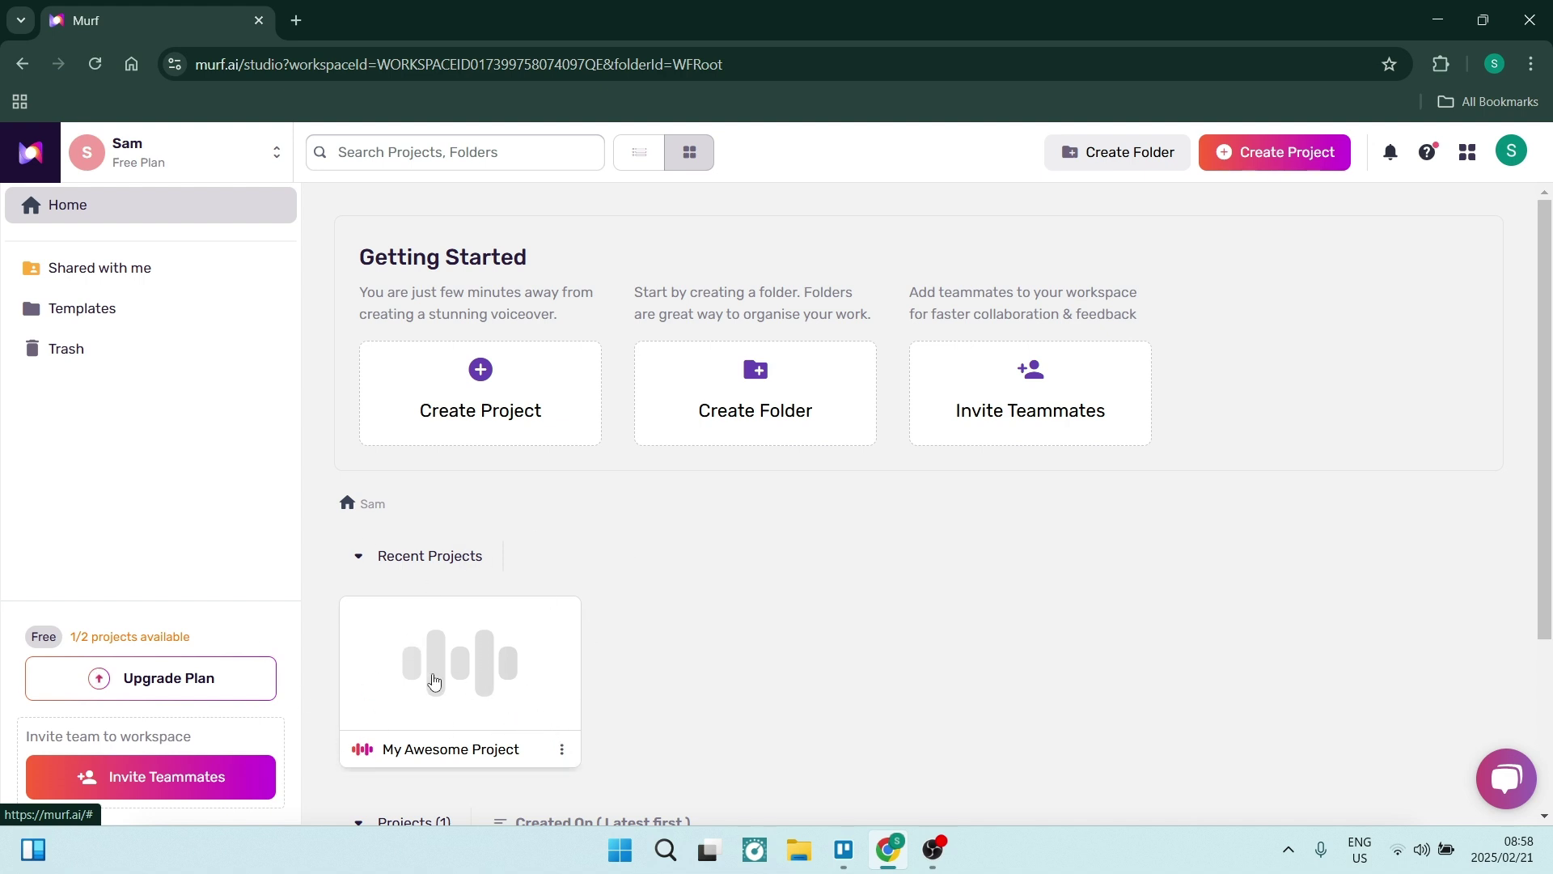
Step: Open the My Awesome Project project and place the cursor in the first block's empty text line
{"action": "left_click", "coordinate": [436, 682]}
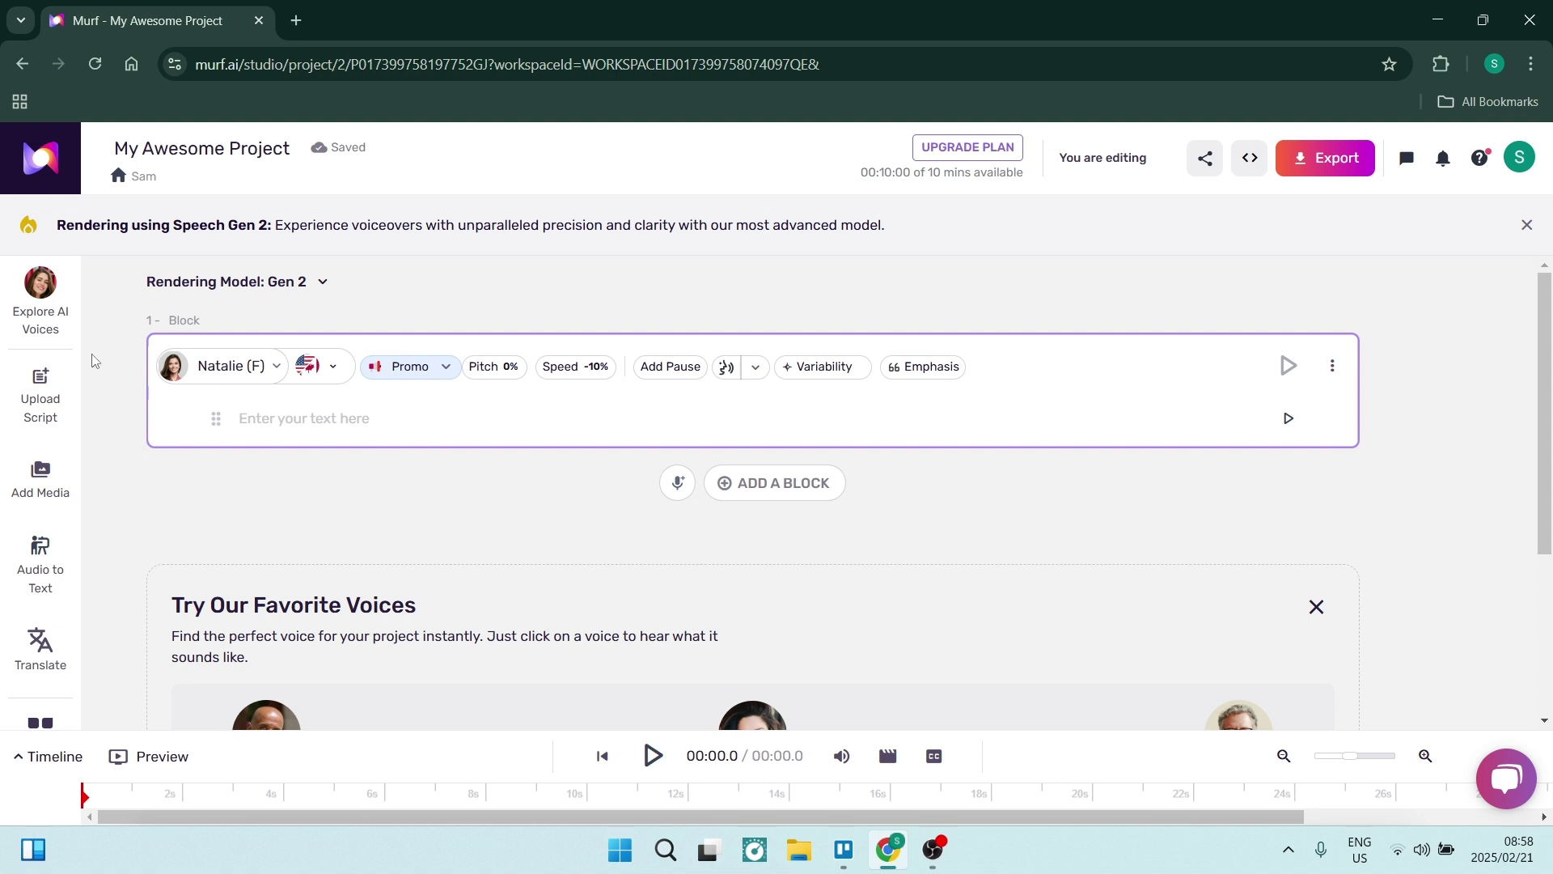
{"action": "left_click", "coordinate": [47, 315]}
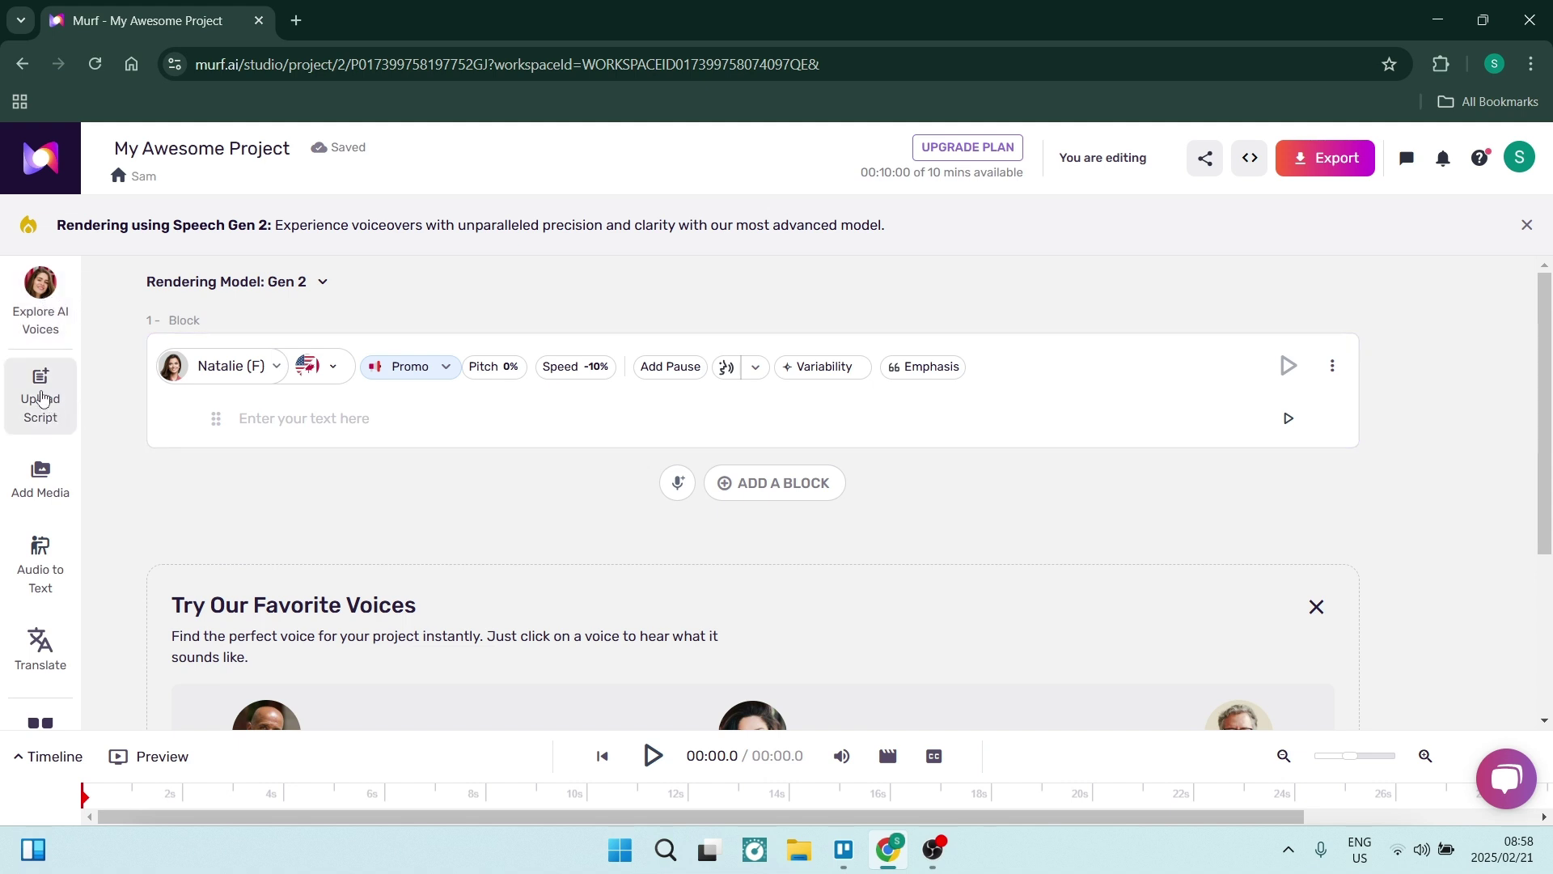
{"action": "left_click", "coordinate": [241, 419]}
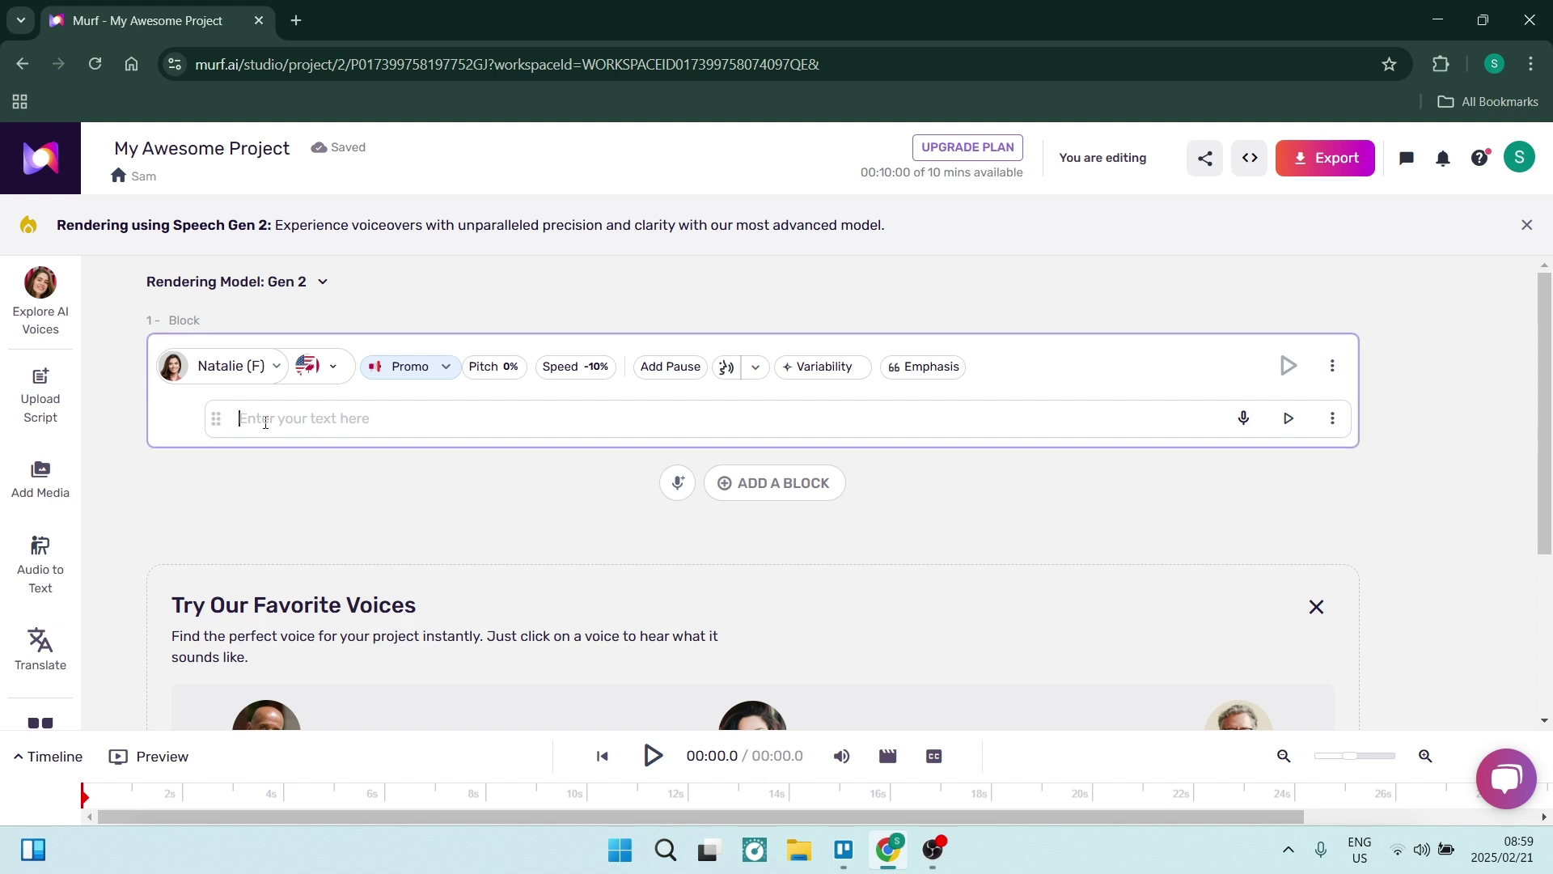
Step: Look at the stock music offered in the project's media library, and return to the script editor
{"action": "left_click", "coordinate": [42, 479]}
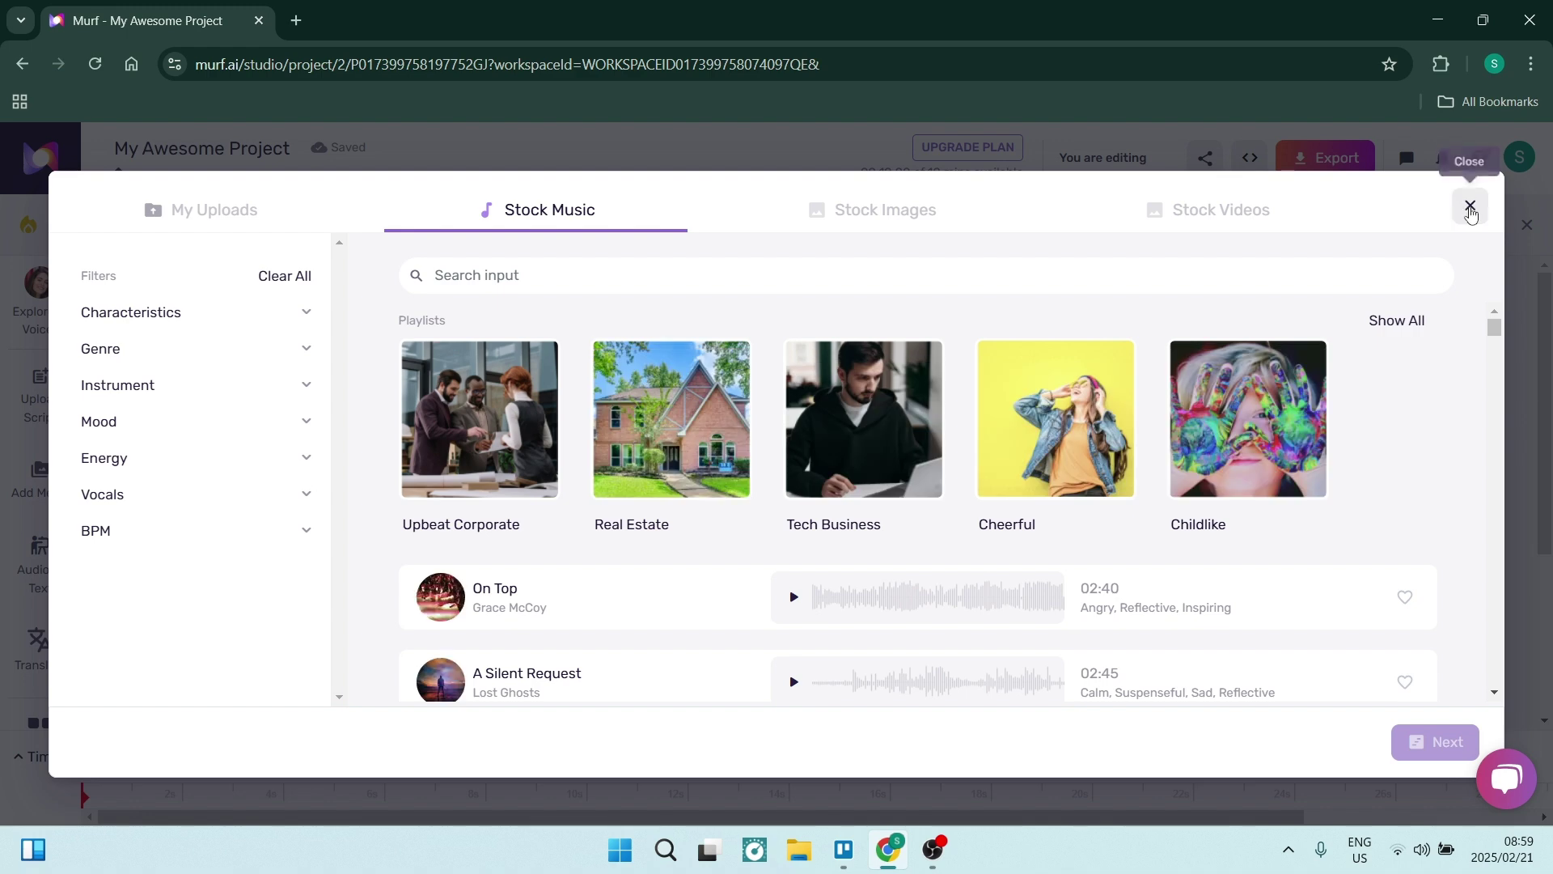
{"action": "left_click", "coordinate": [1471, 206]}
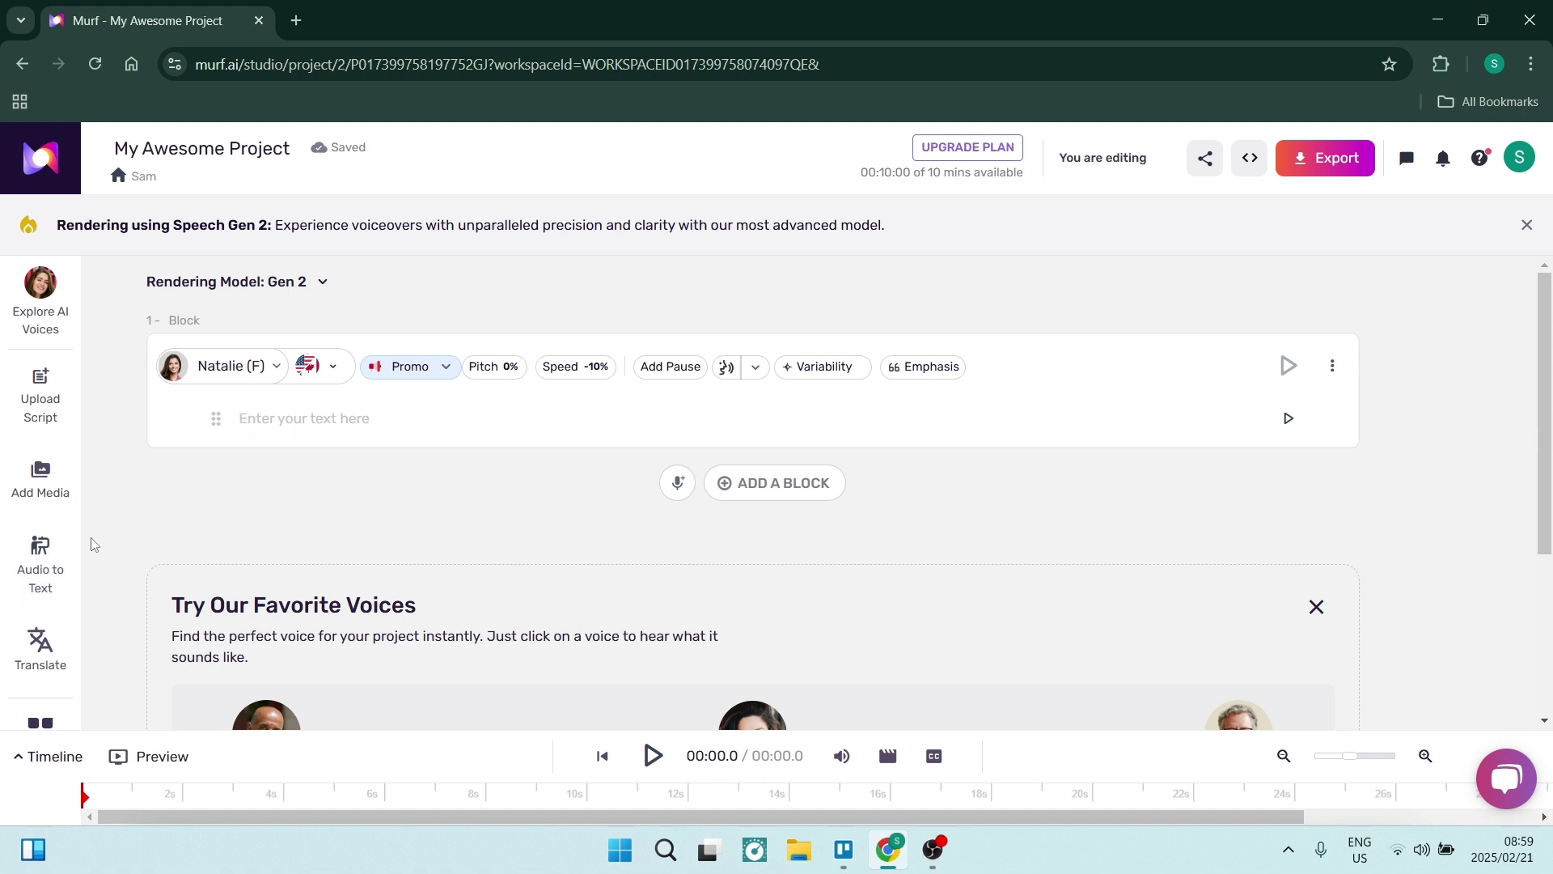
{"action": "scroll", "coordinate": [44, 587], "scroll_direction": "down", "scroll_amount": 1}
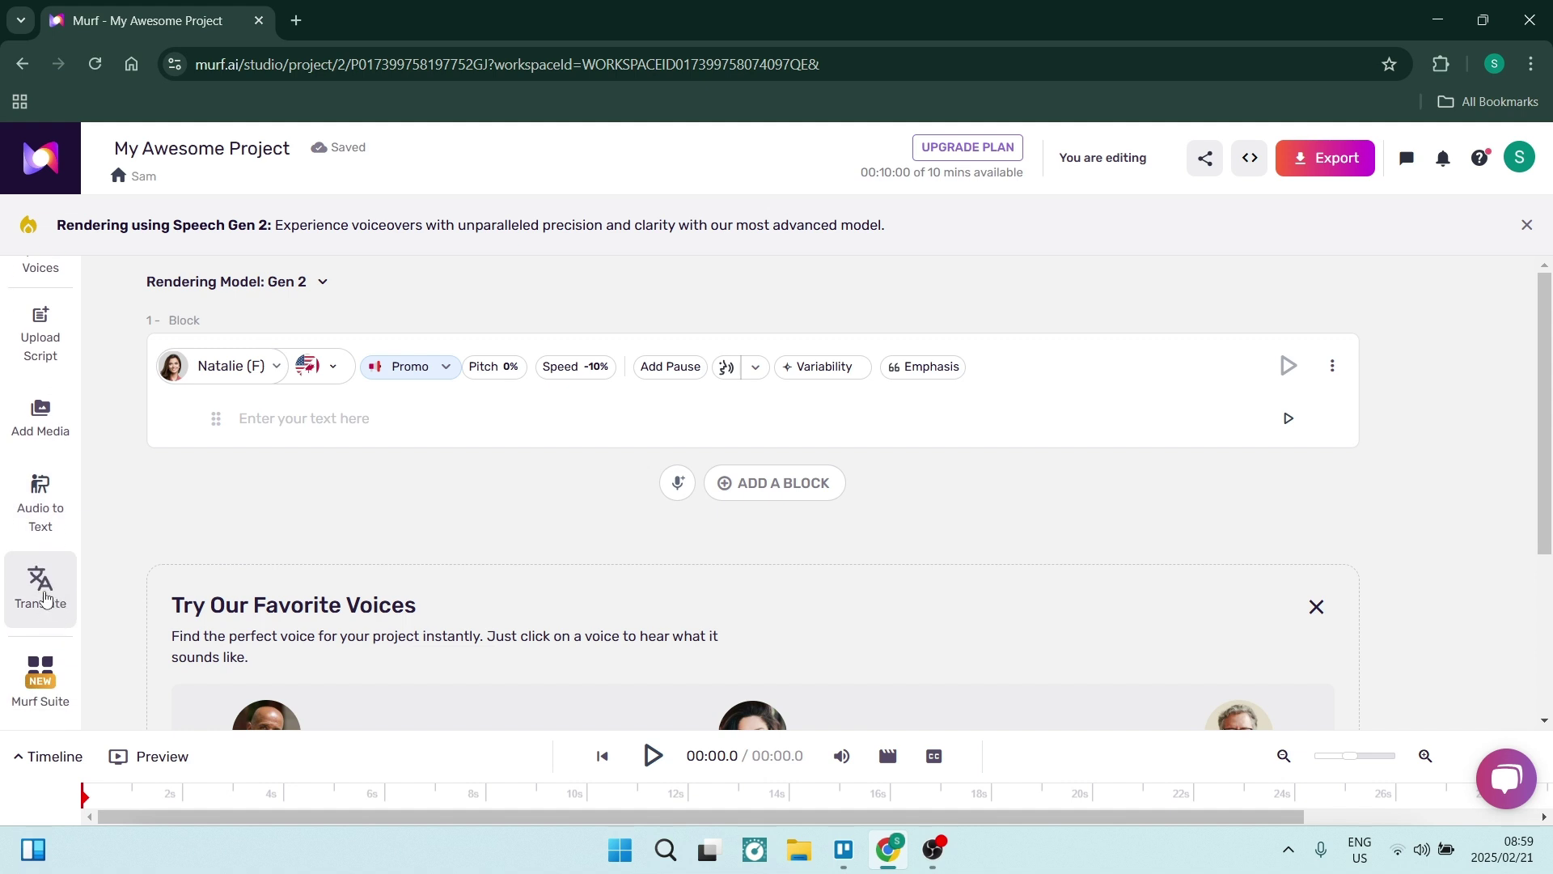
{"action": "scroll", "coordinate": [49, 607], "scroll_direction": "up", "scroll_amount": 1}
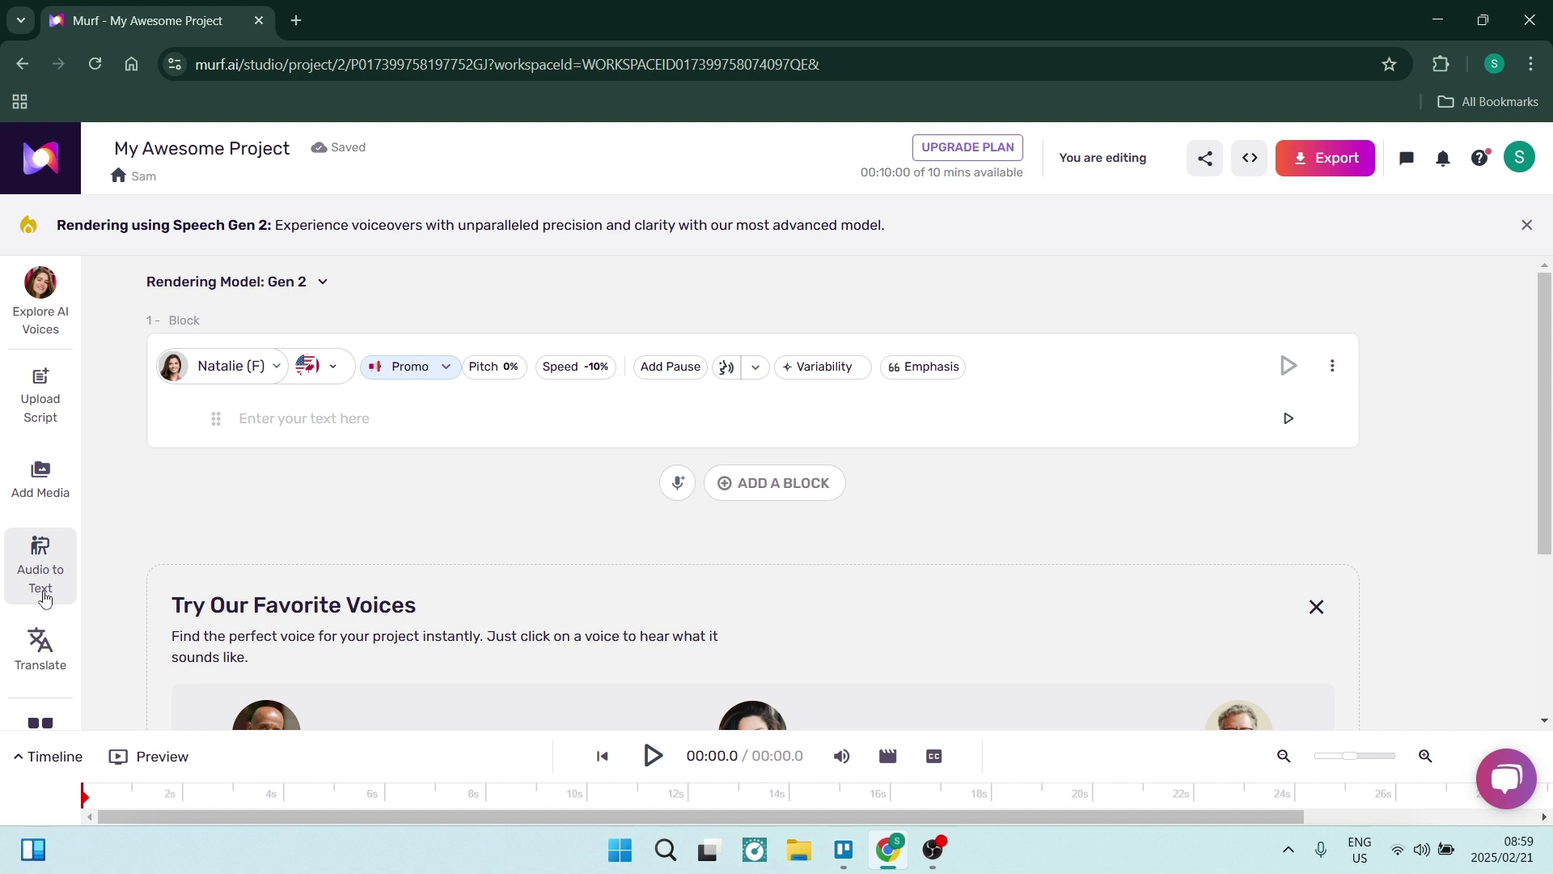
{"action": "left_click", "coordinate": [315, 422]}
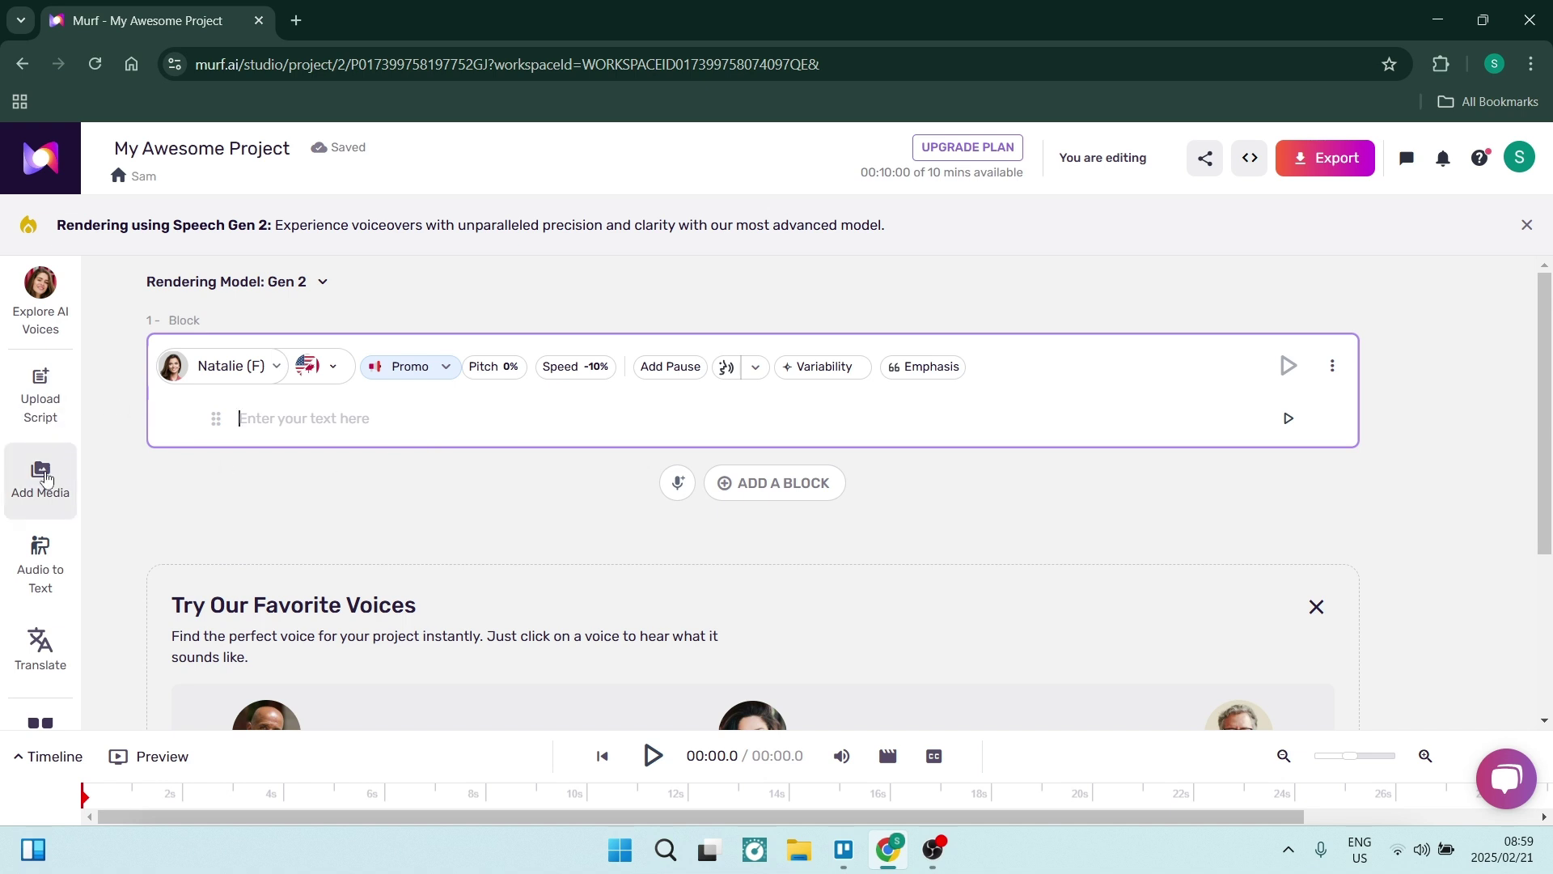
Step: Upload an audio file for Audio to Text and transcribe it with English (South Africa) as the spoken language
{"action": "left_click", "coordinate": [44, 554]}
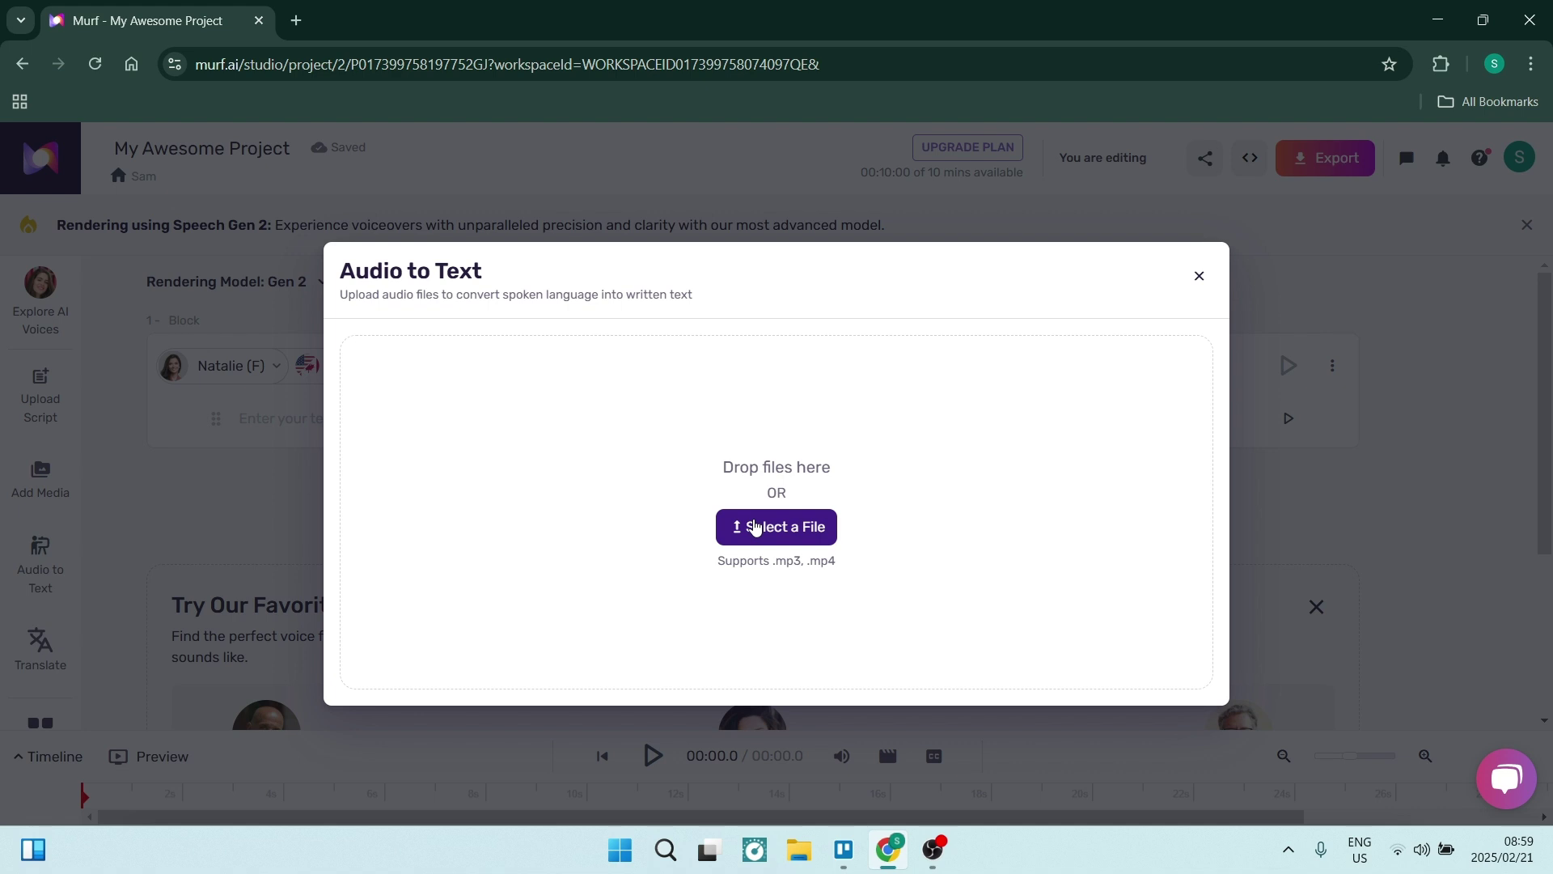
{"action": "left_click", "coordinate": [755, 526]}
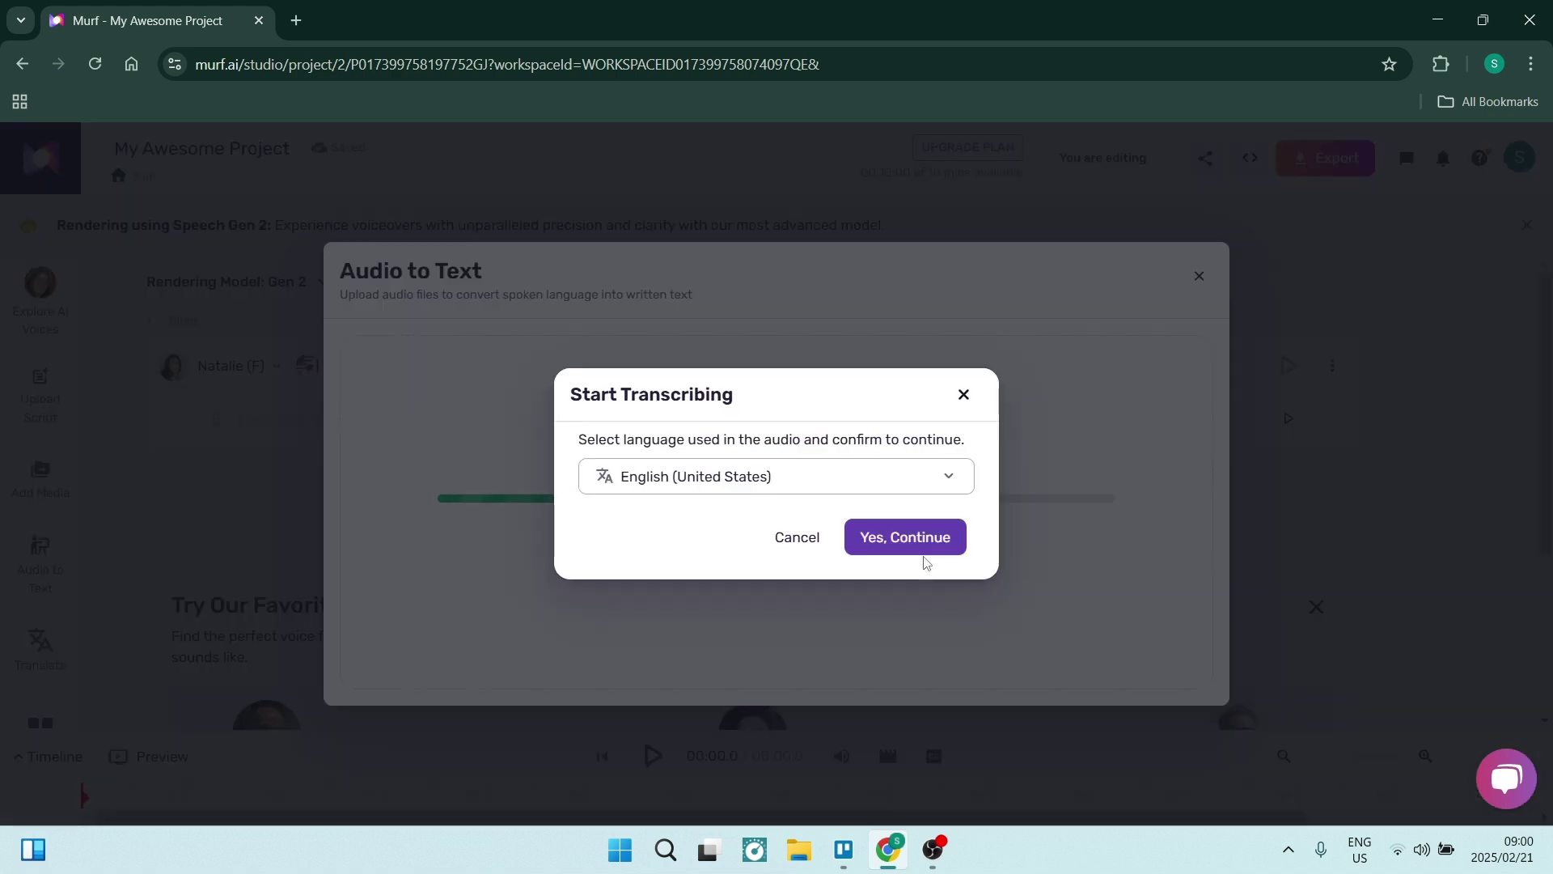
{"action": "left_click", "coordinate": [925, 483]}
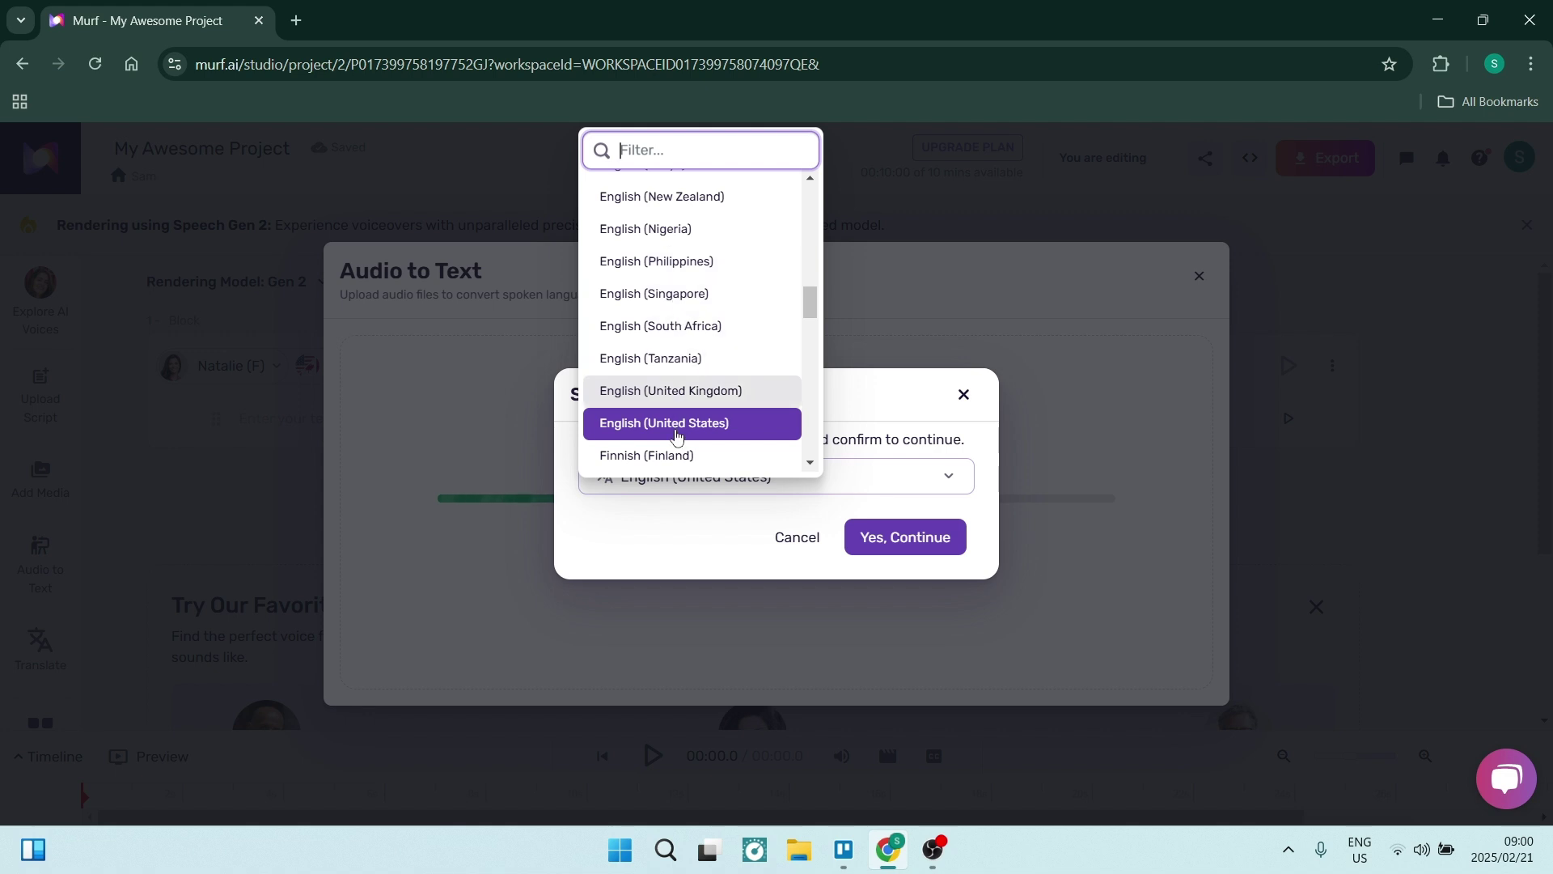
{"action": "left_click", "coordinate": [670, 327]}
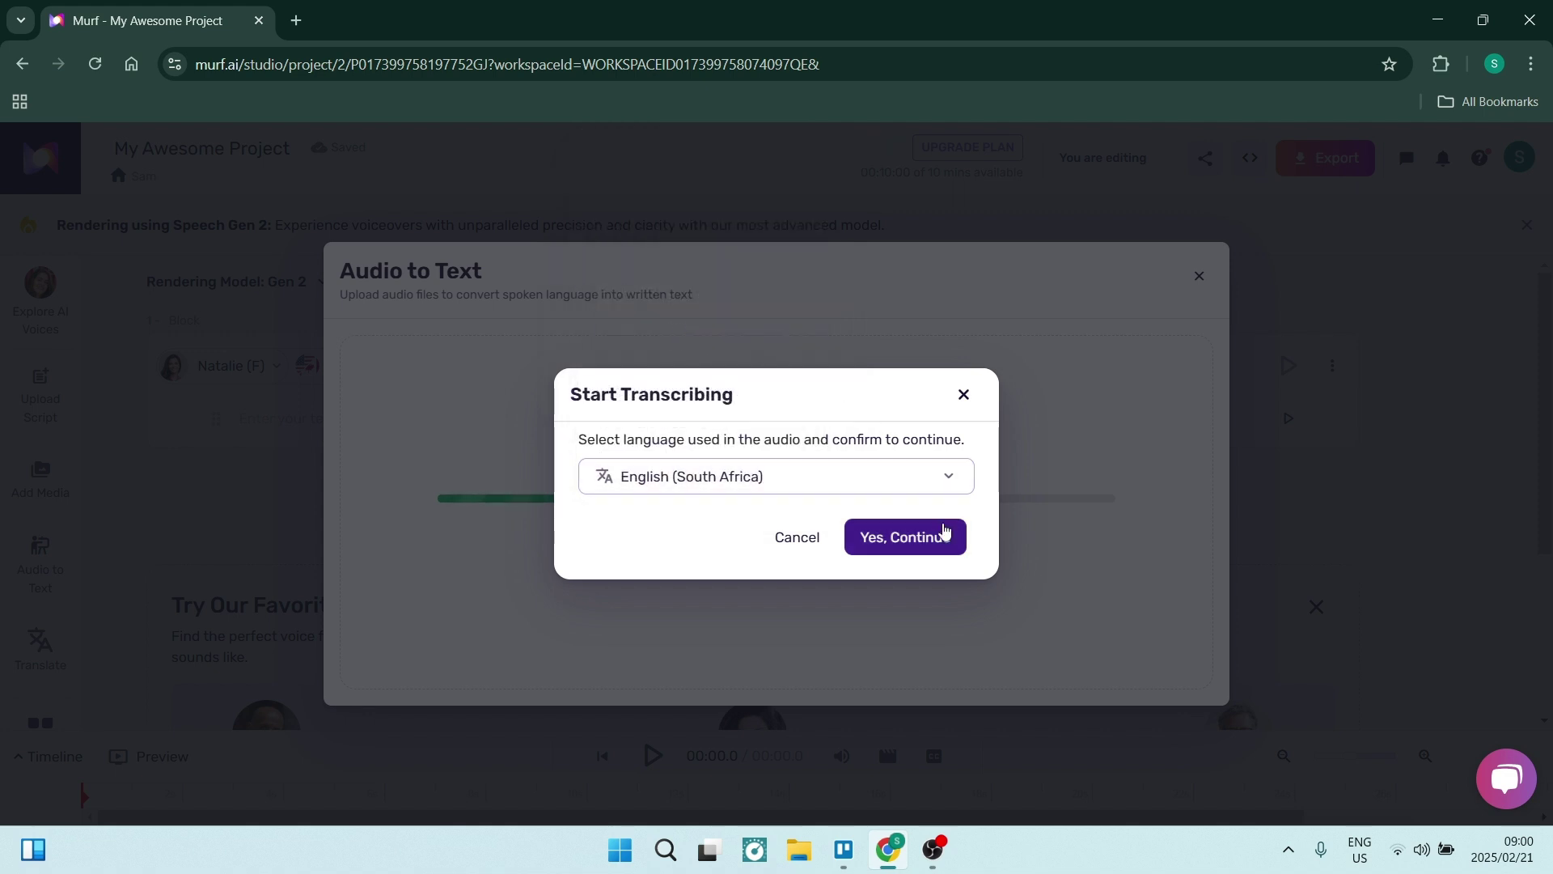
{"action": "left_click", "coordinate": [908, 550]}
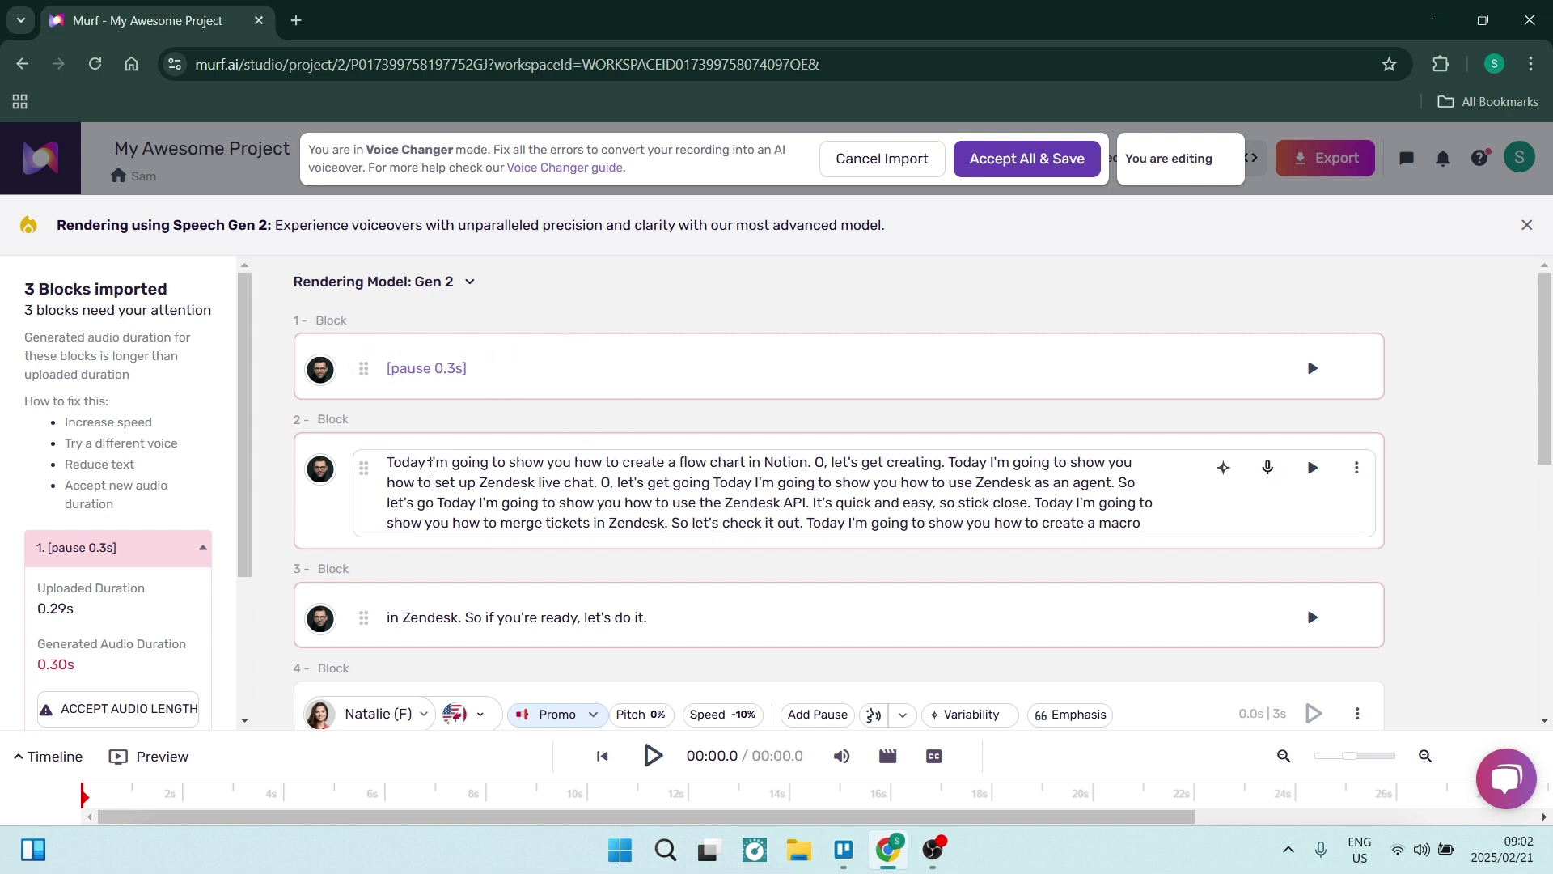
Step: Check the Personal and Team sections of the Pronunciation Library from the second block's options
{"action": "left_click", "coordinate": [386, 369]}
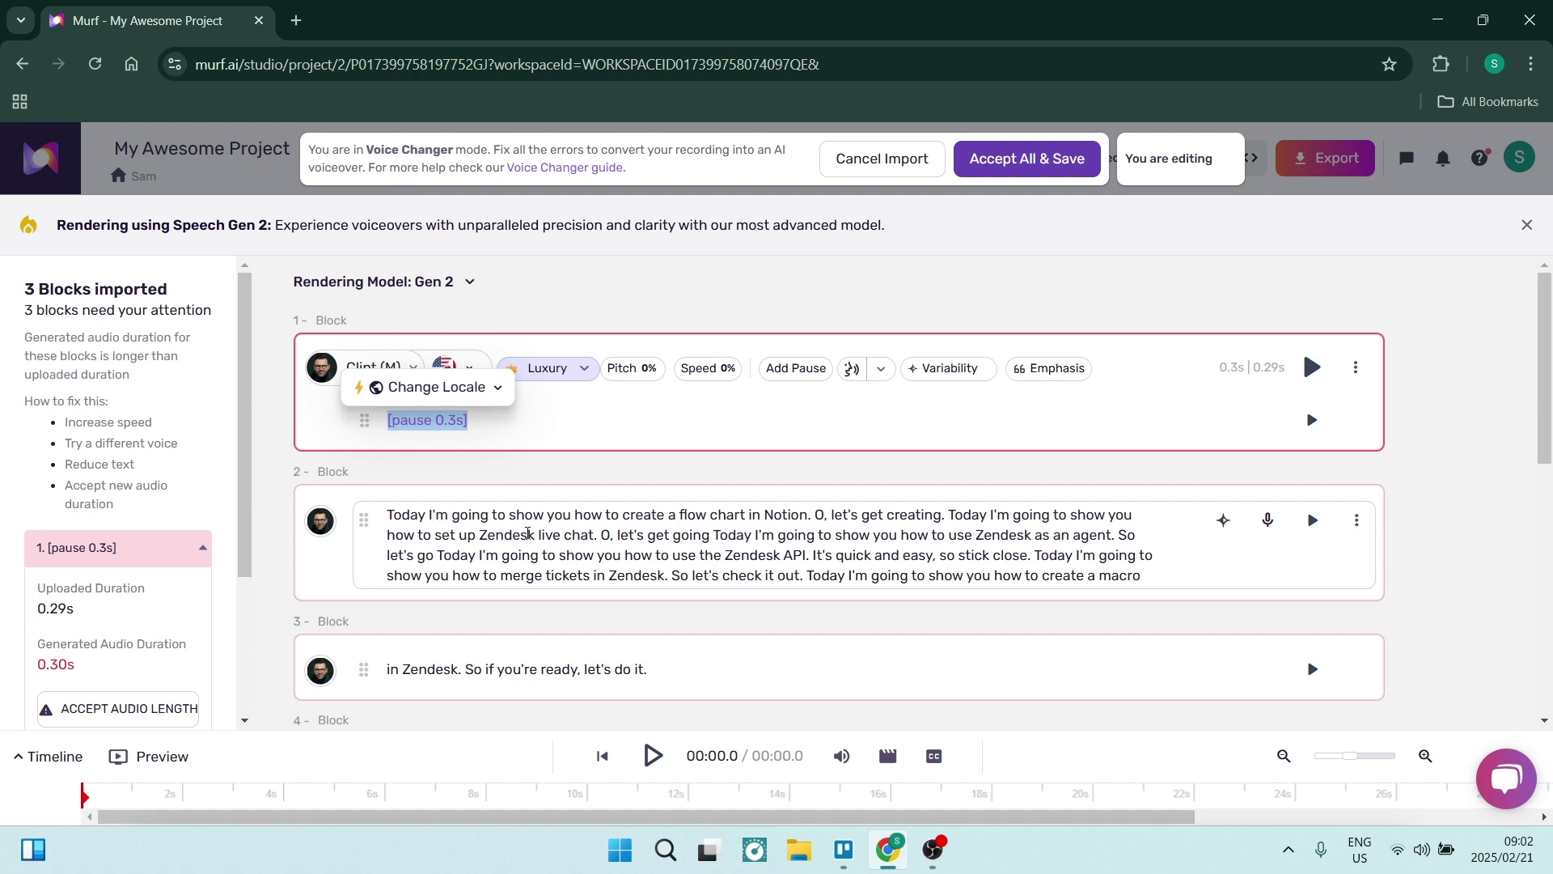
{"action": "left_click", "coordinate": [1152, 575]}
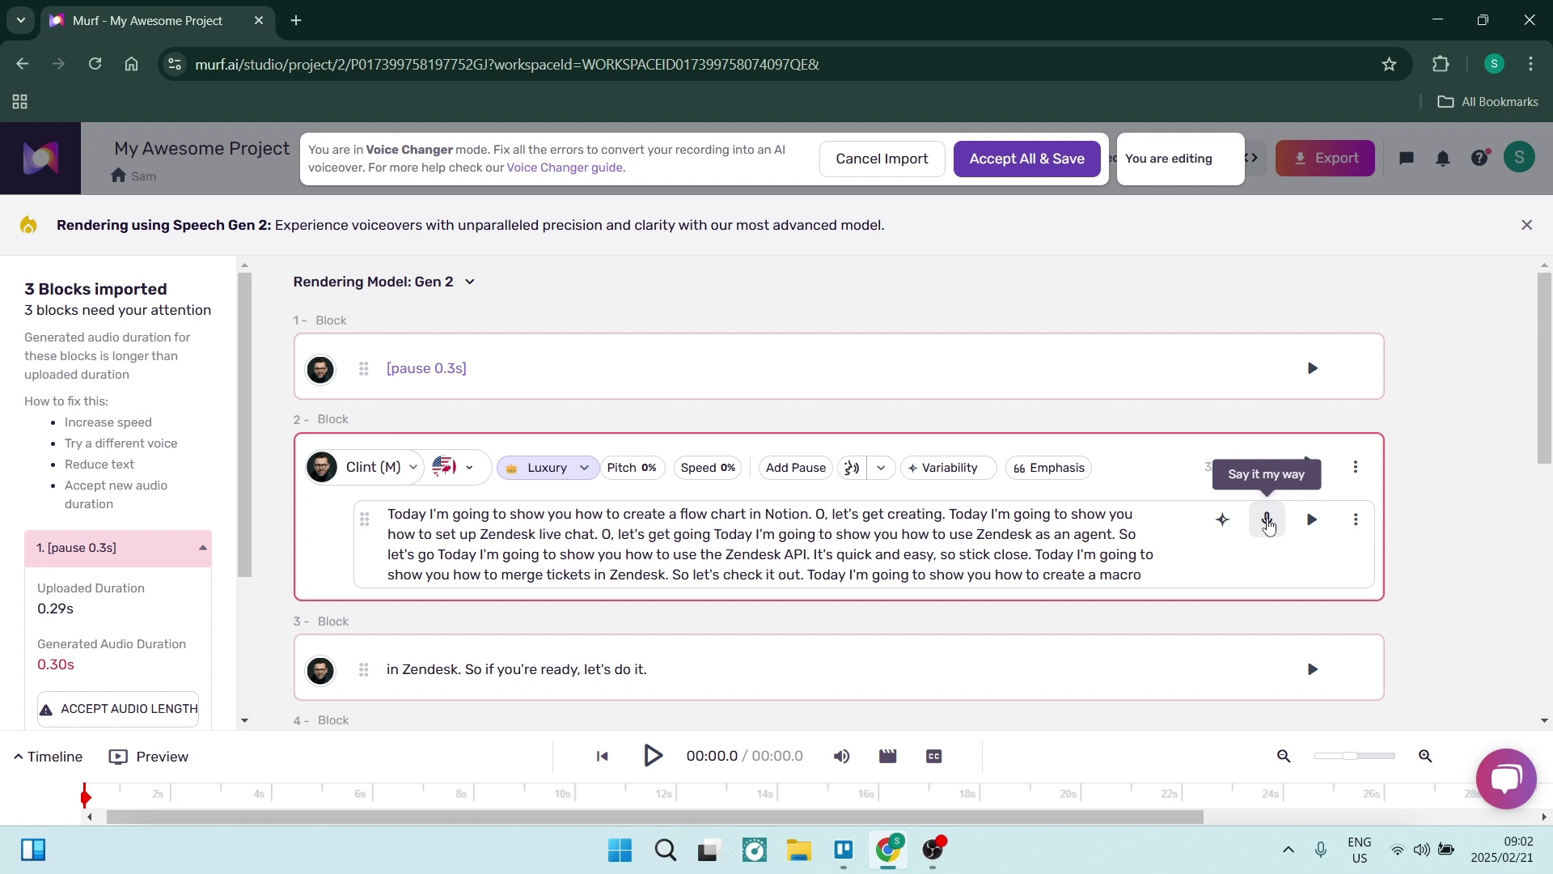
{"action": "left_click", "coordinate": [1356, 519]}
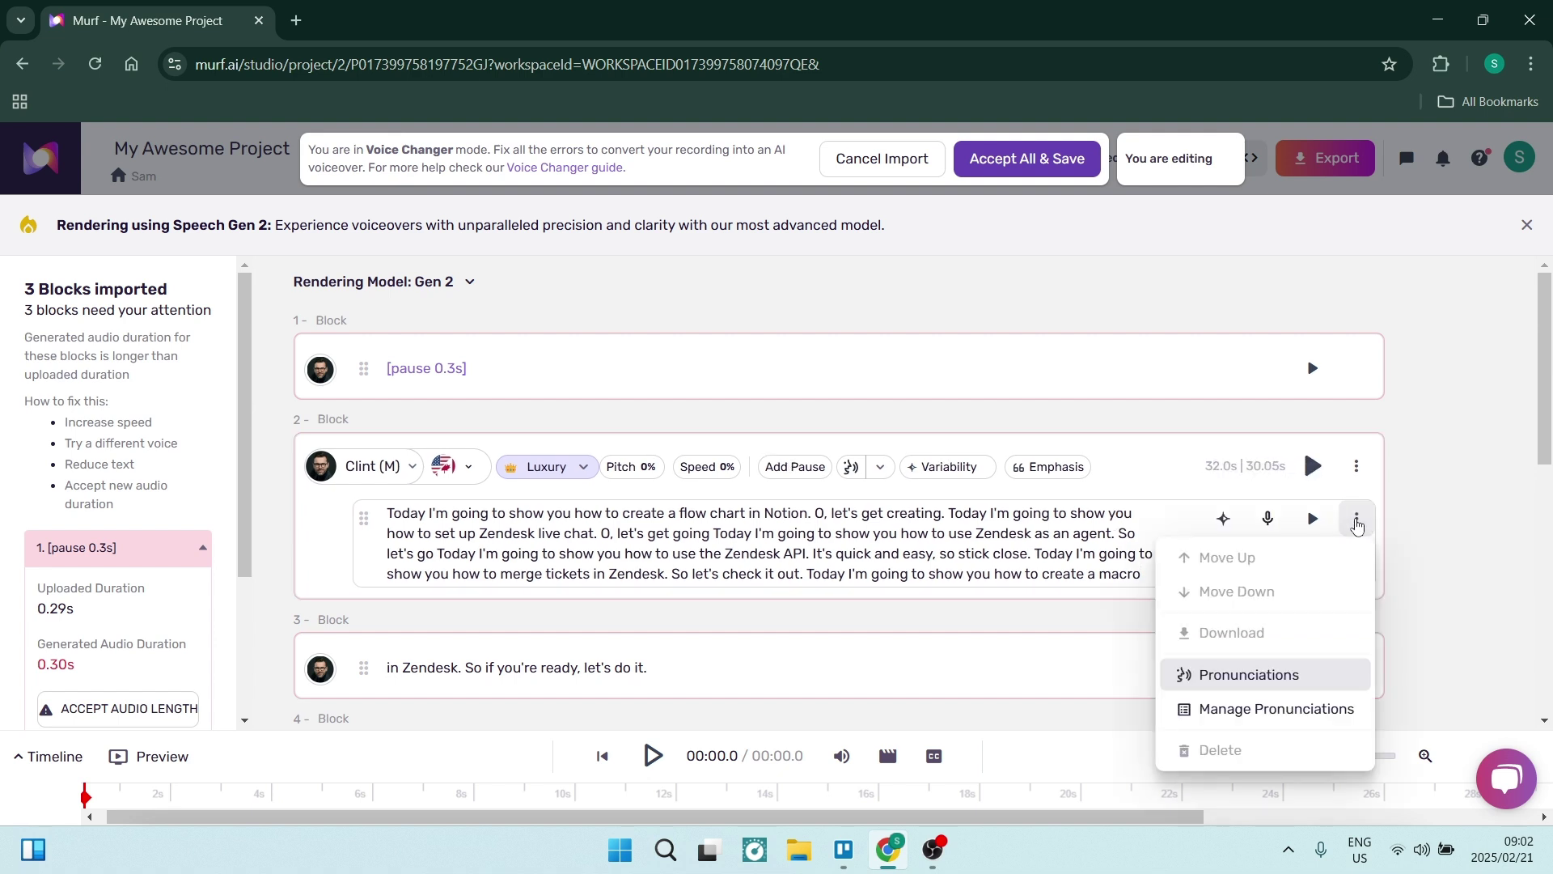
{"action": "left_click", "coordinate": [1290, 711]}
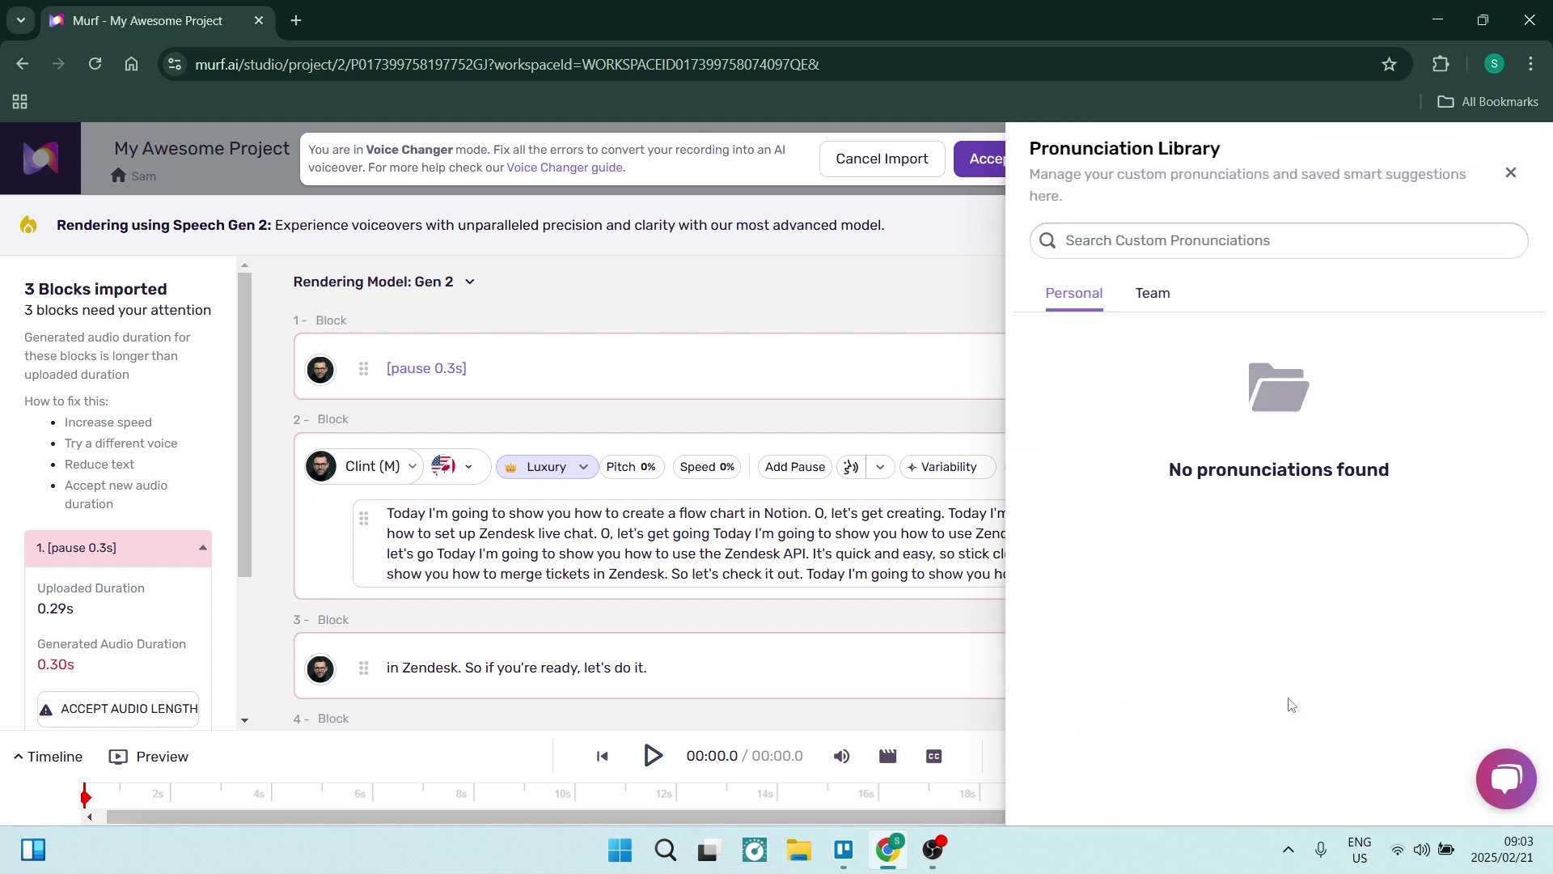
{"action": "left_click", "coordinate": [1152, 294]}
{"action": "left_click", "coordinate": [1084, 296]}
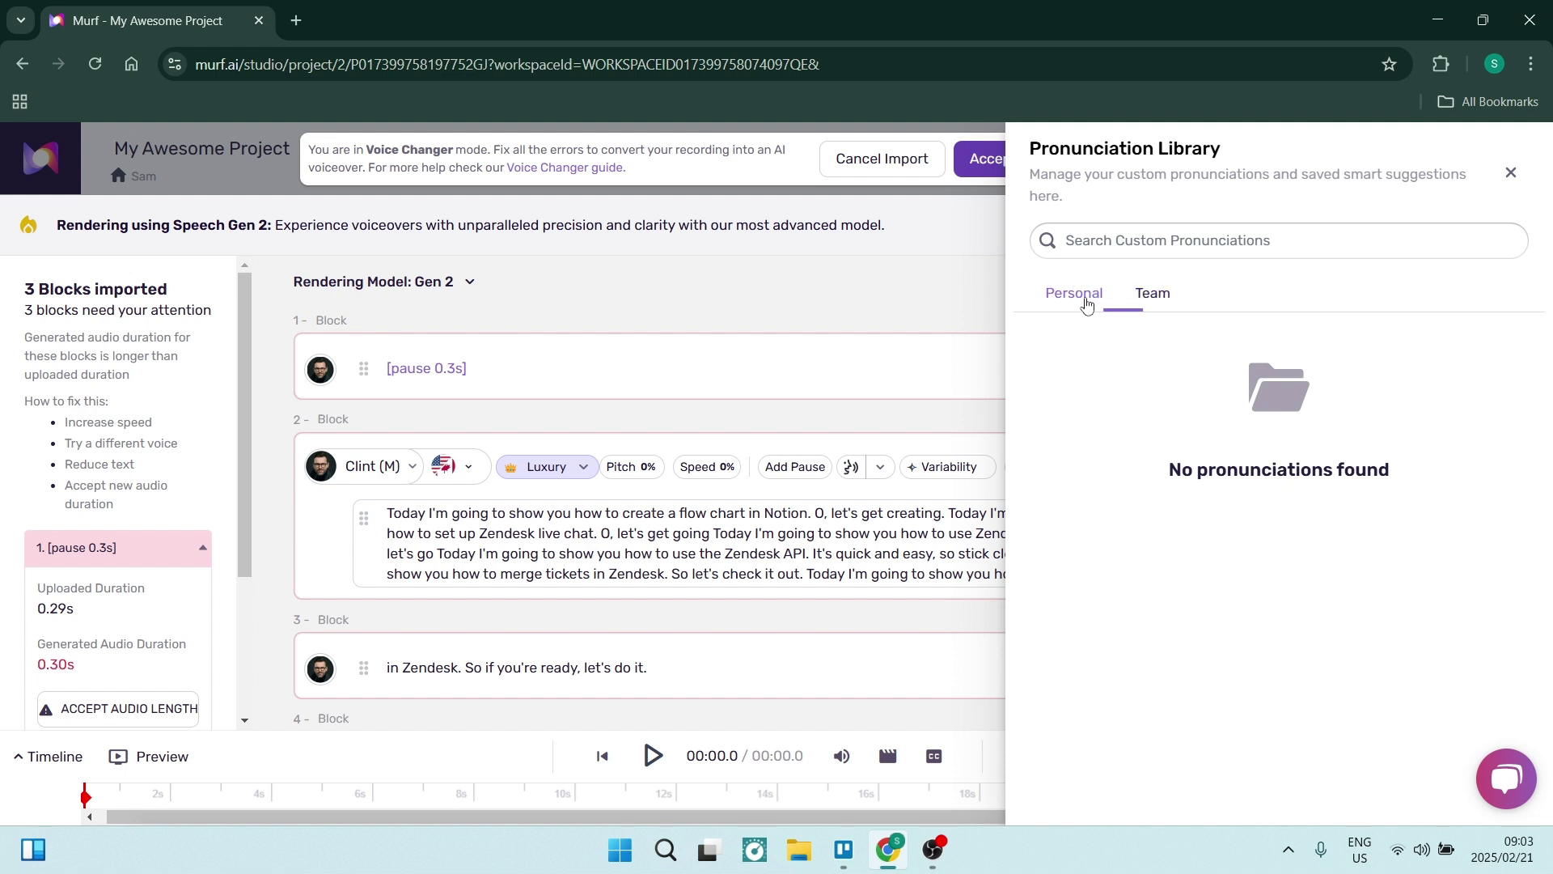
{"action": "left_click", "coordinate": [1511, 172]}
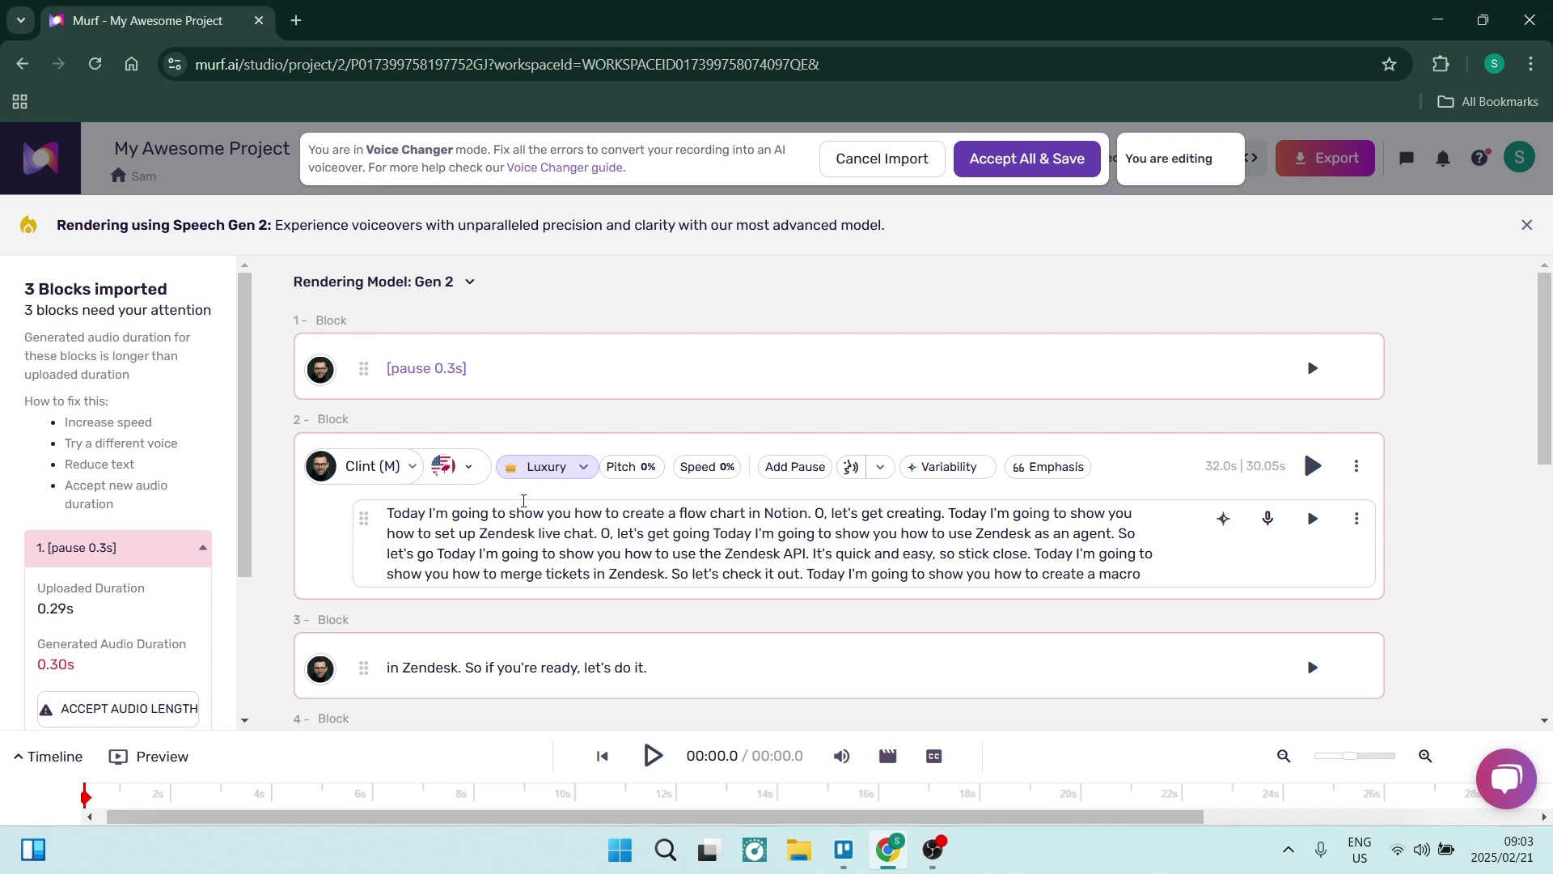
Step: Review the voice styles available for the second block and view its Pronunciation Library again
{"action": "left_click", "coordinate": [582, 466]}
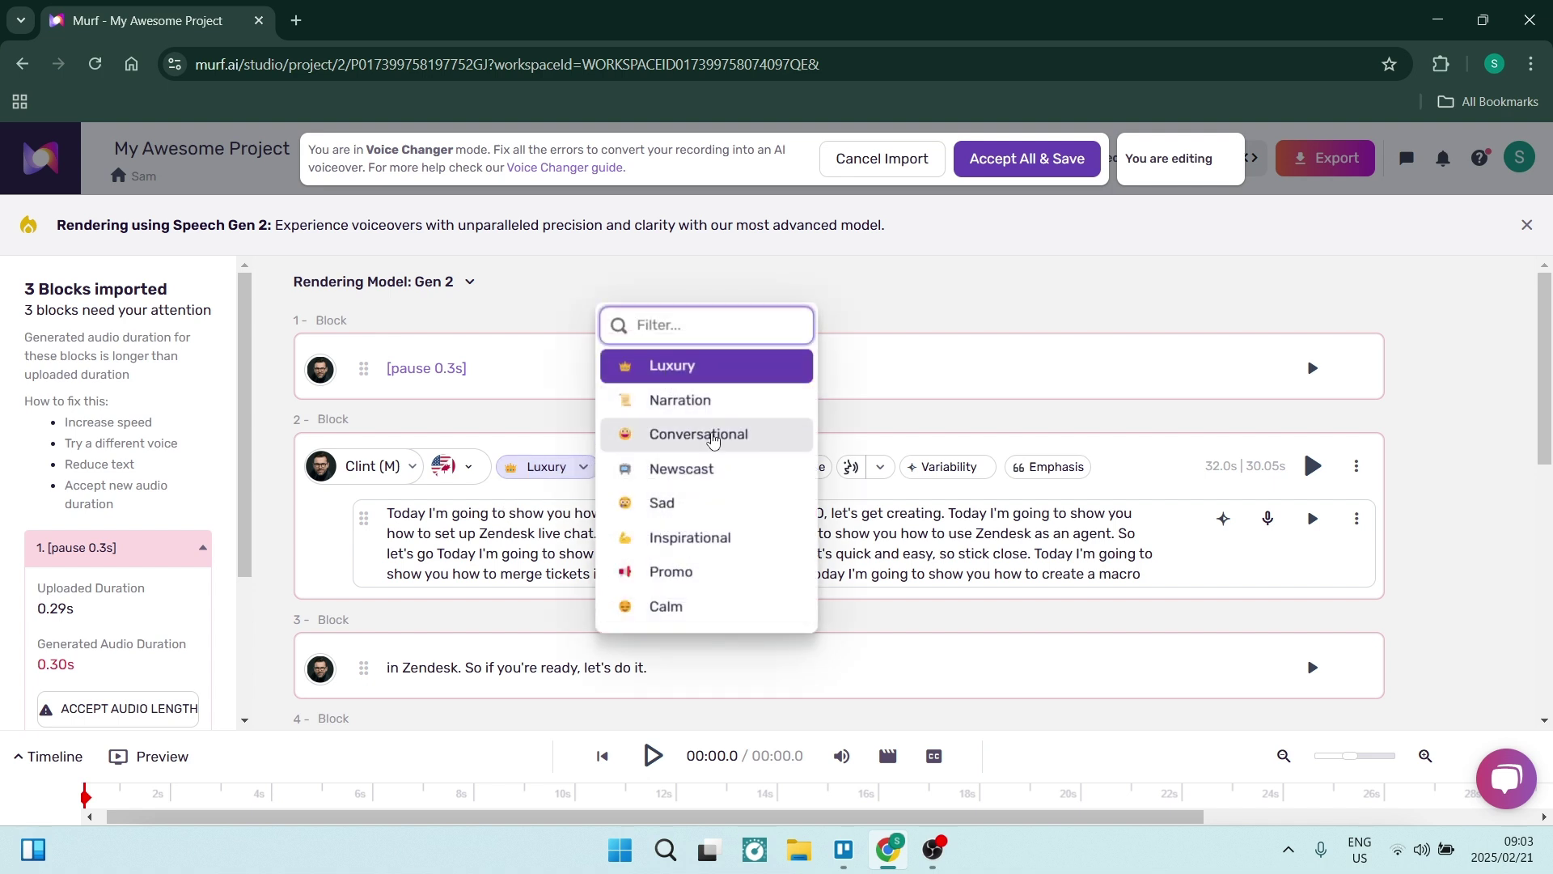
{"action": "left_click", "coordinate": [593, 472]}
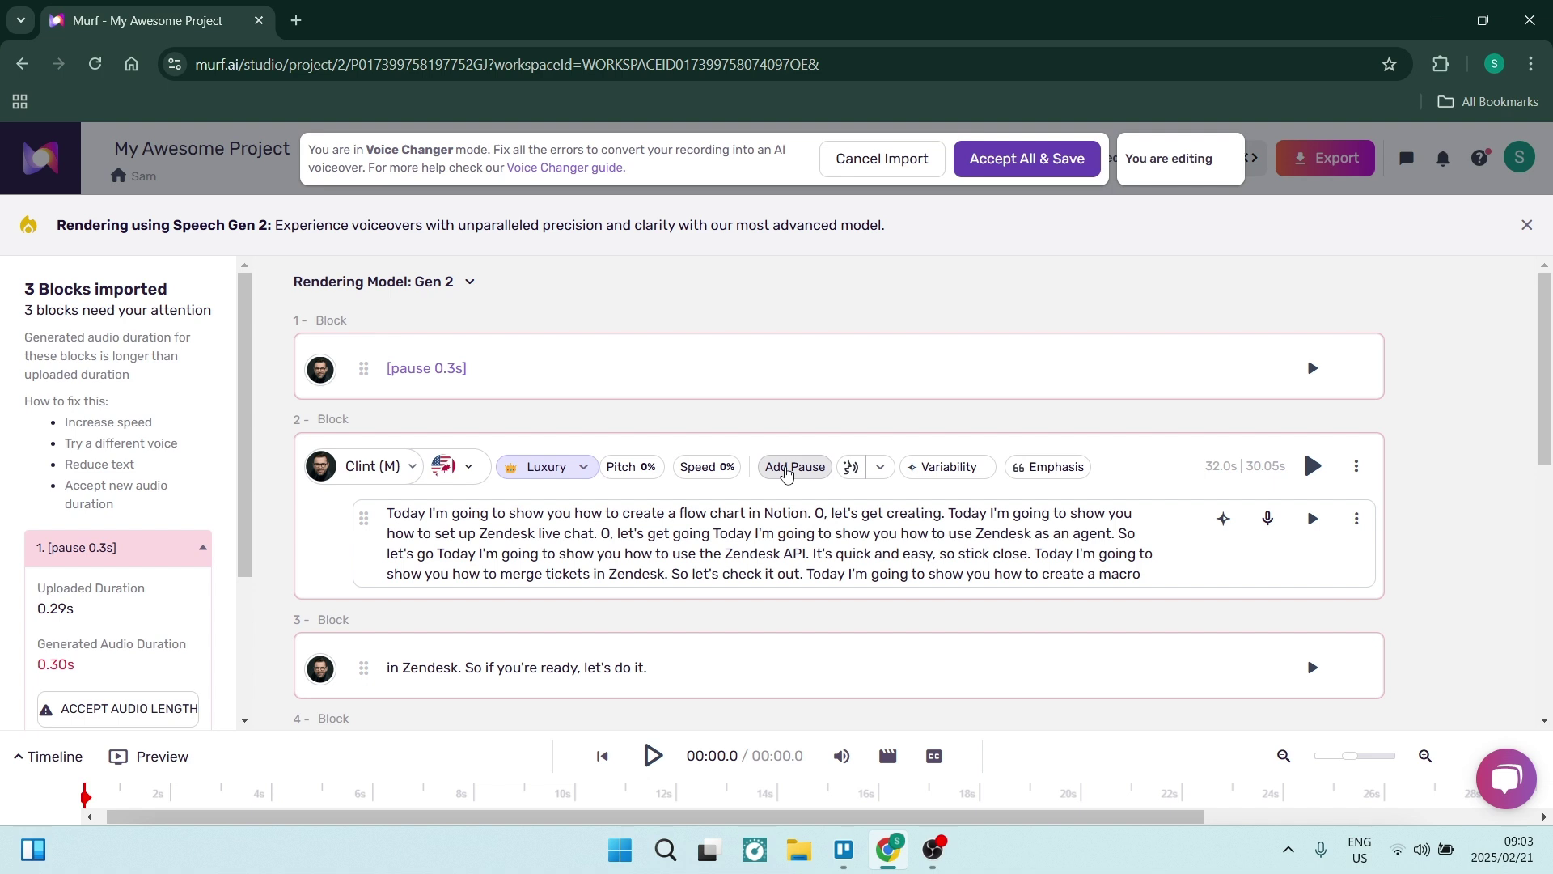
{"action": "left_click", "coordinate": [797, 532]}
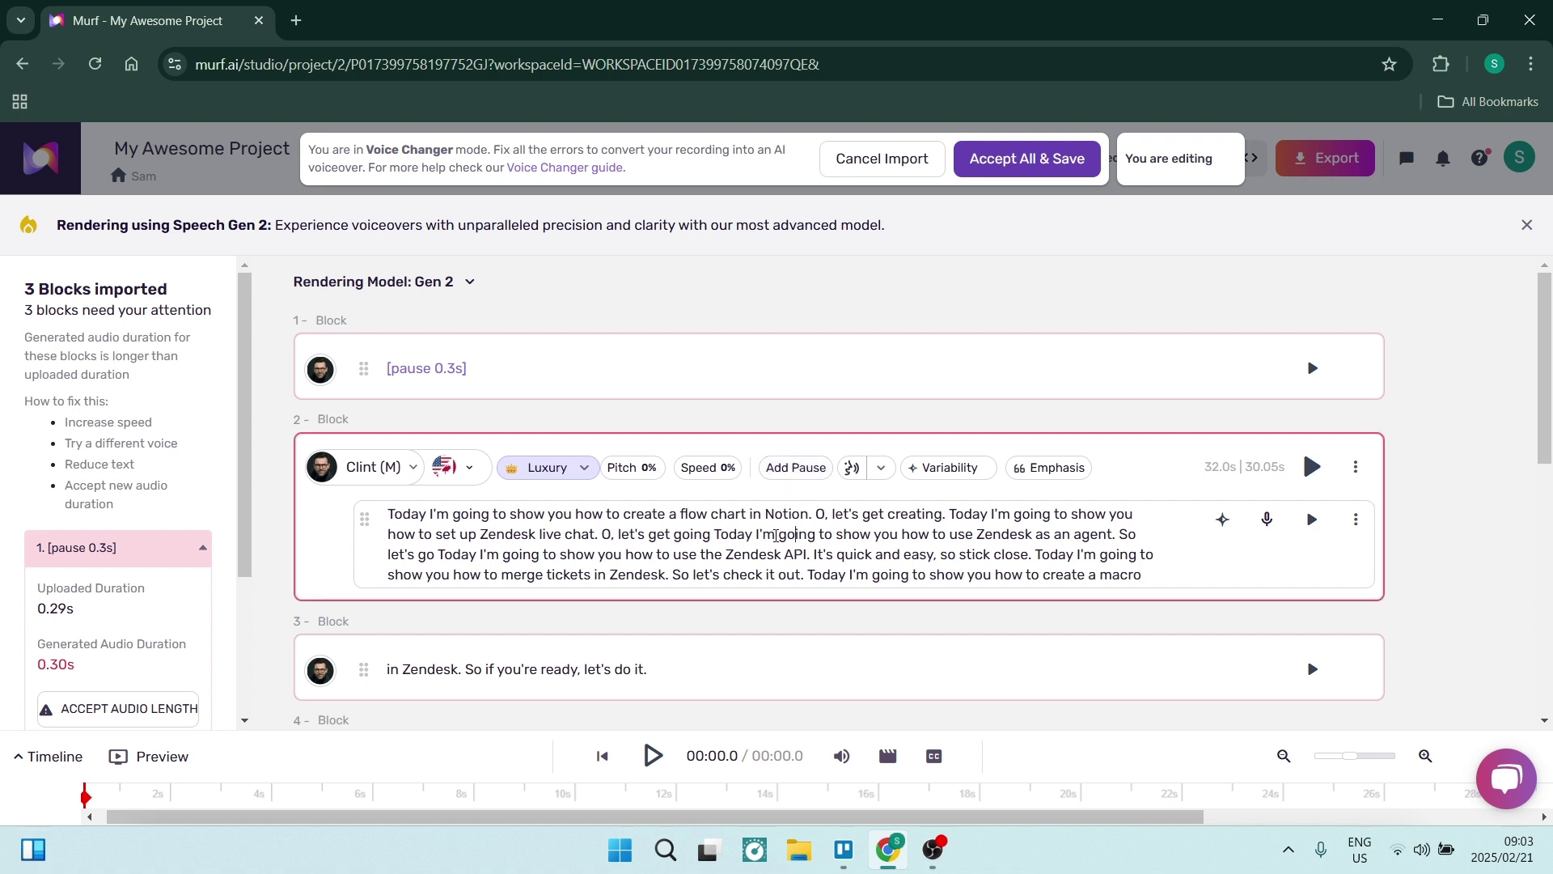
{"action": "left_click", "coordinate": [858, 476]}
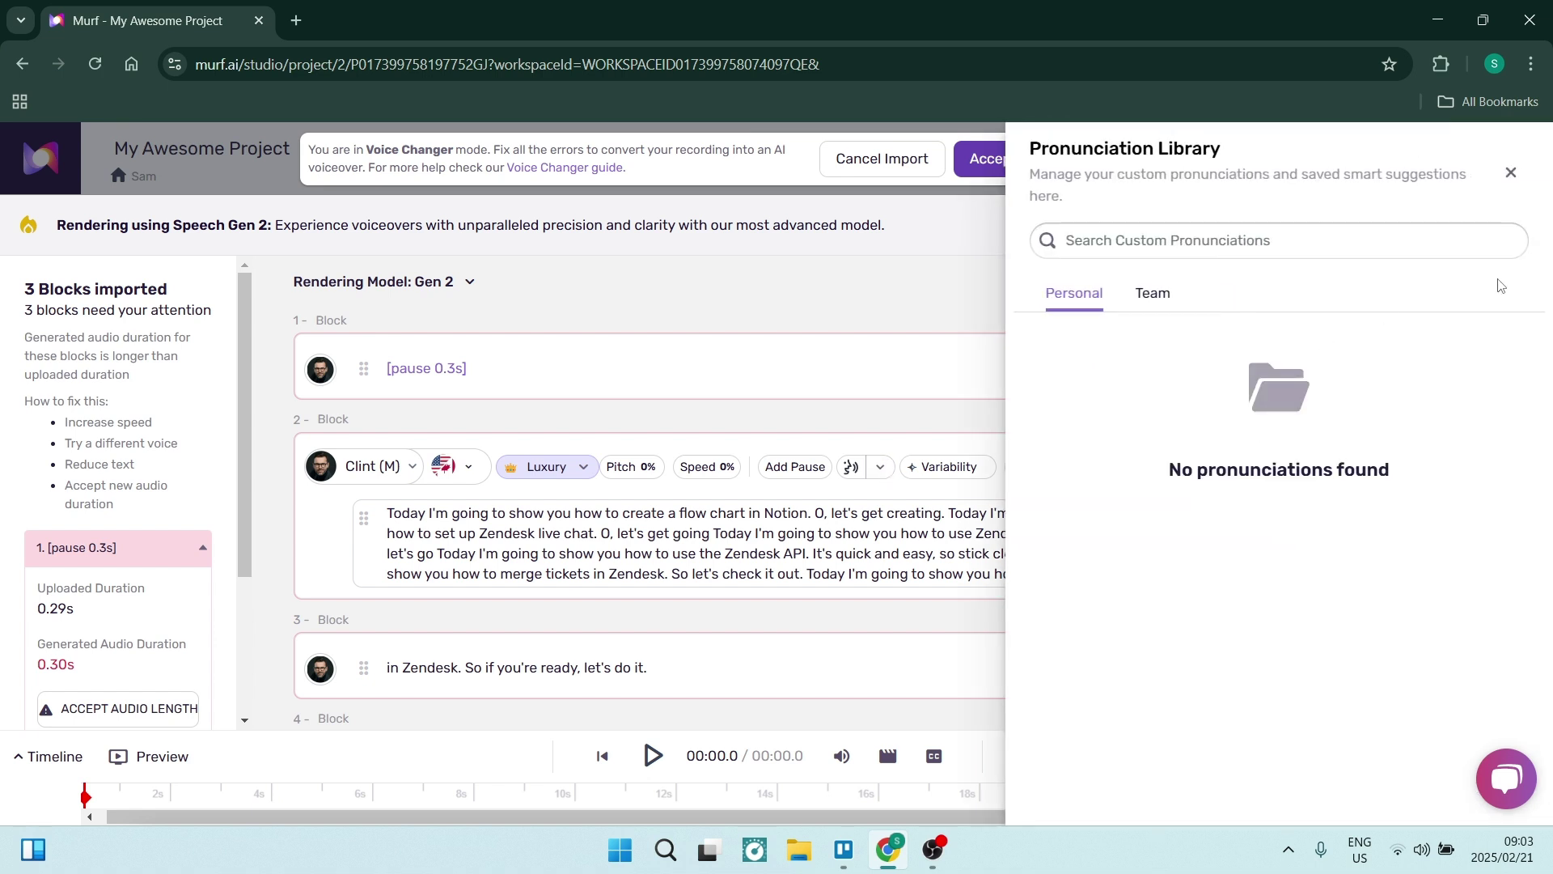
{"action": "left_click", "coordinate": [1510, 172]}
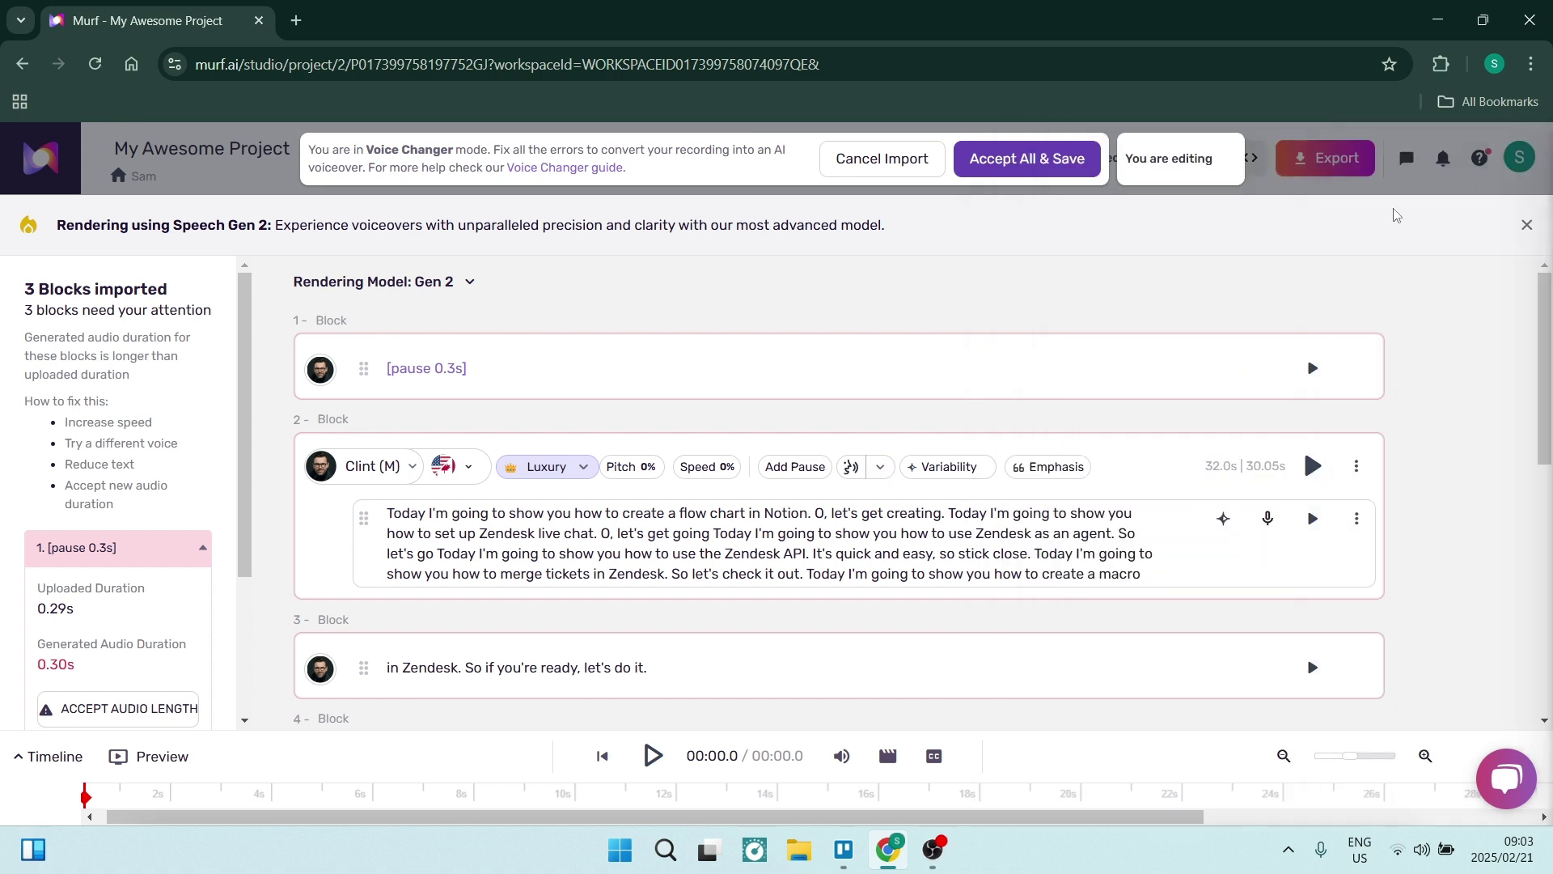
Step: Examine the second block's variability setting and its Word-Level Emphasis editor without applying any changes
{"action": "left_click", "coordinate": [950, 476]}
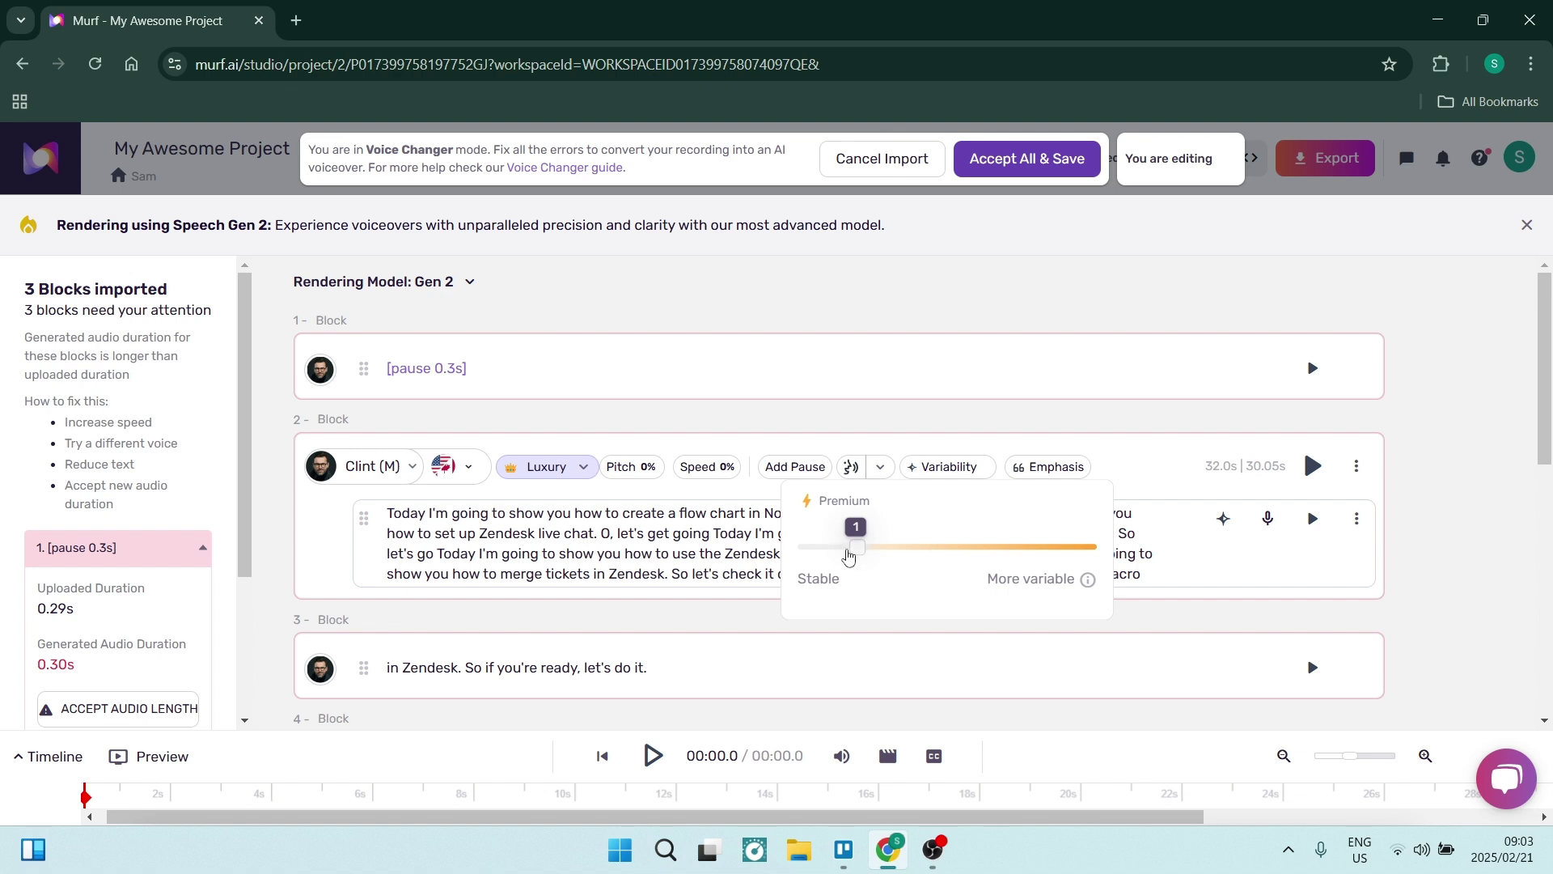
{"action": "mouse_move", "coordinate": [1089, 584]}
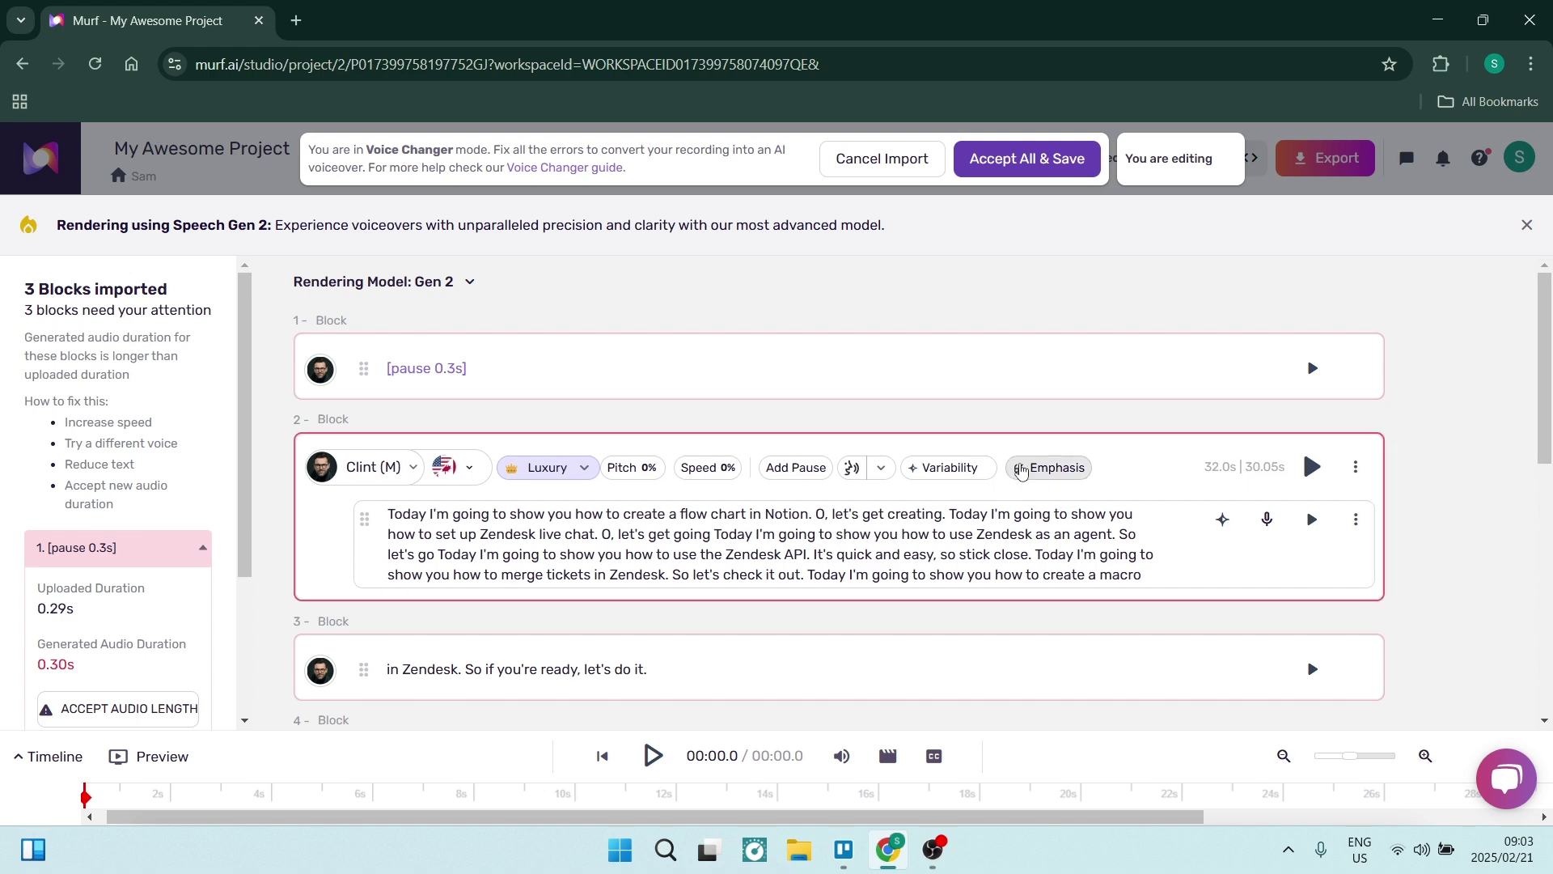
{"action": "left_click", "coordinate": [1048, 467]}
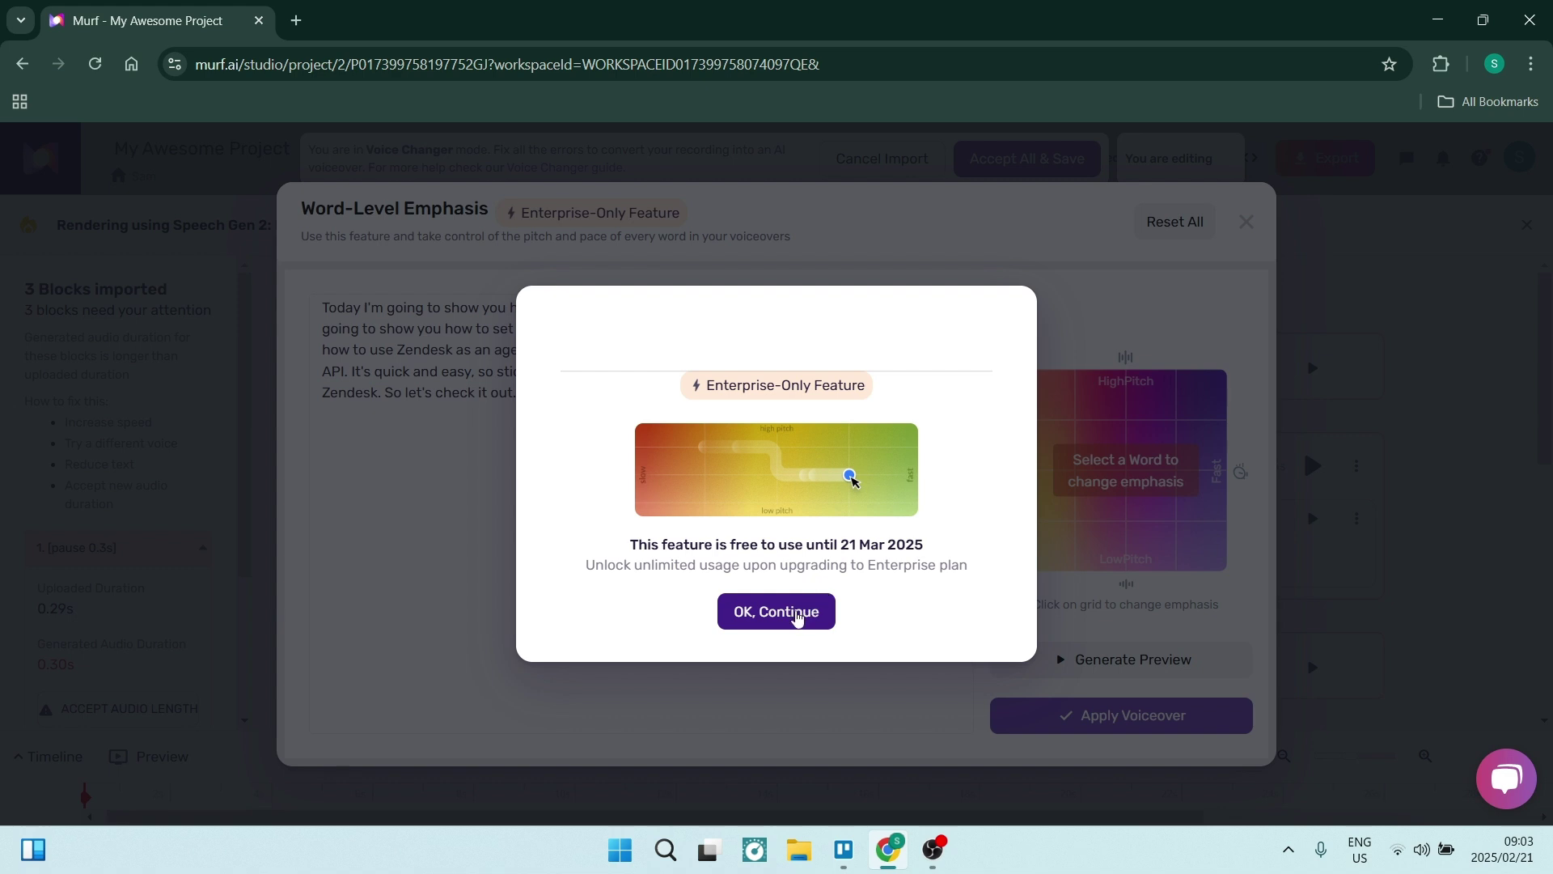
{"action": "left_click", "coordinate": [797, 617]}
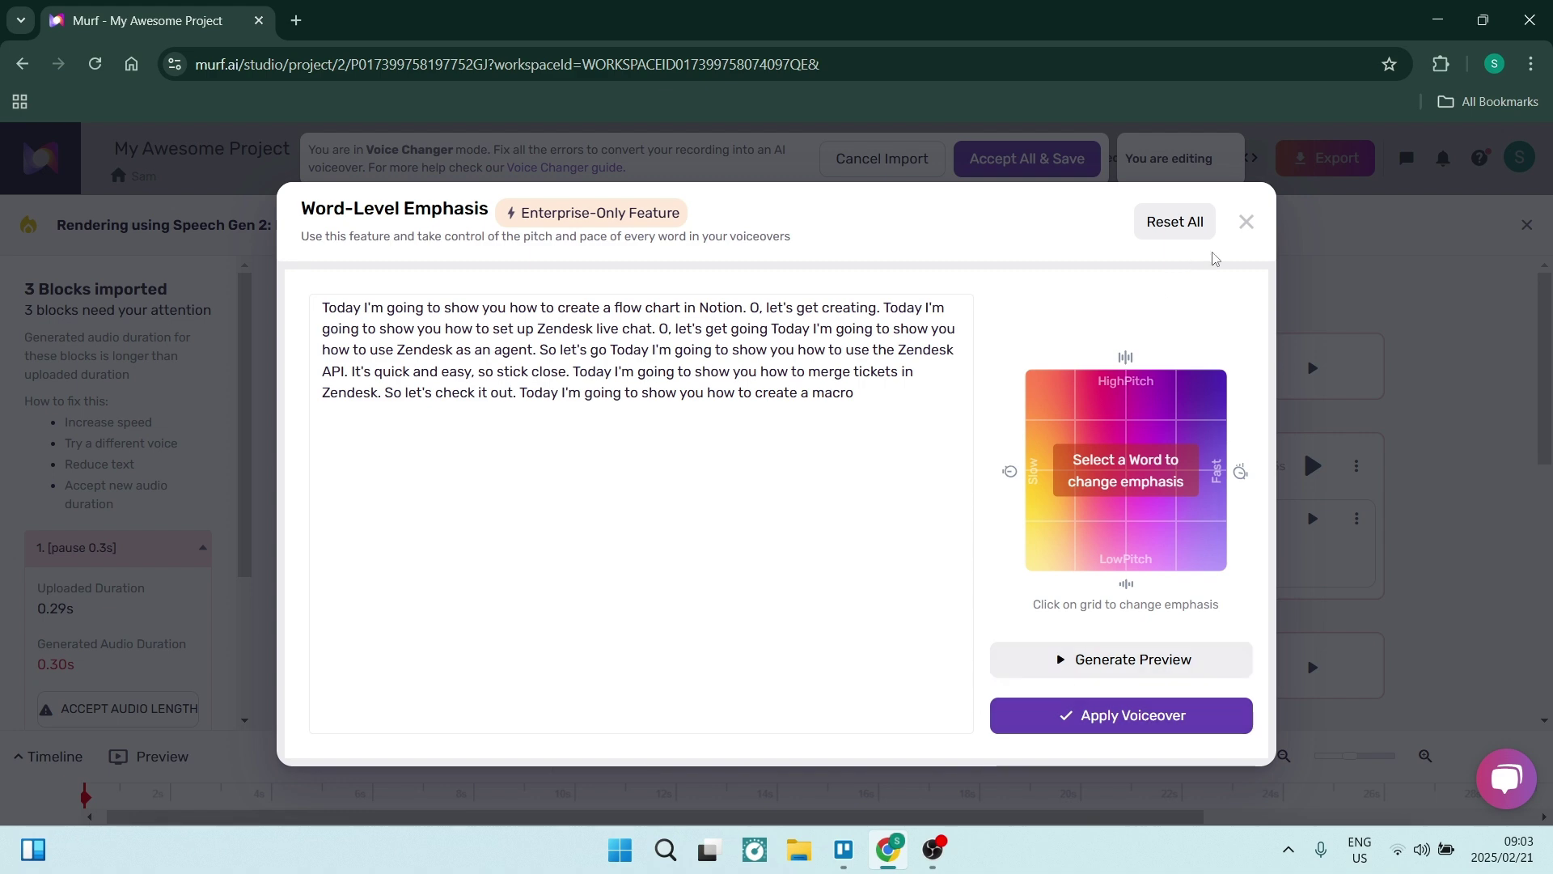
{"action": "left_click", "coordinate": [1246, 222]}
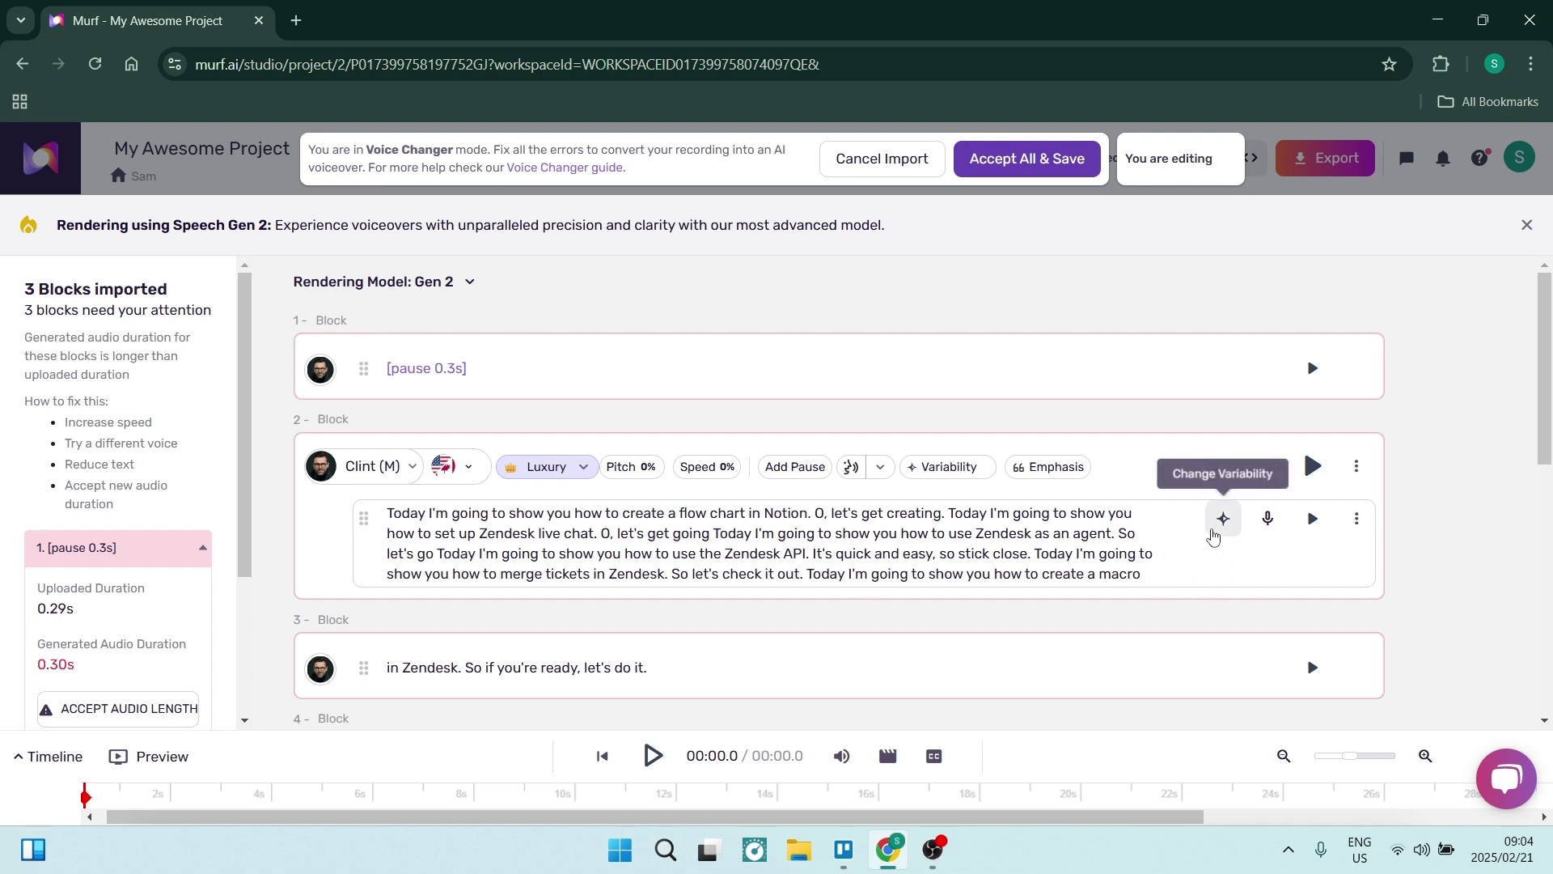
Step: Look over the imported script blocks and the option for adding another block
{"action": "scroll", "coordinate": [809, 566], "scroll_direction": "down", "scroll_amount": 6}
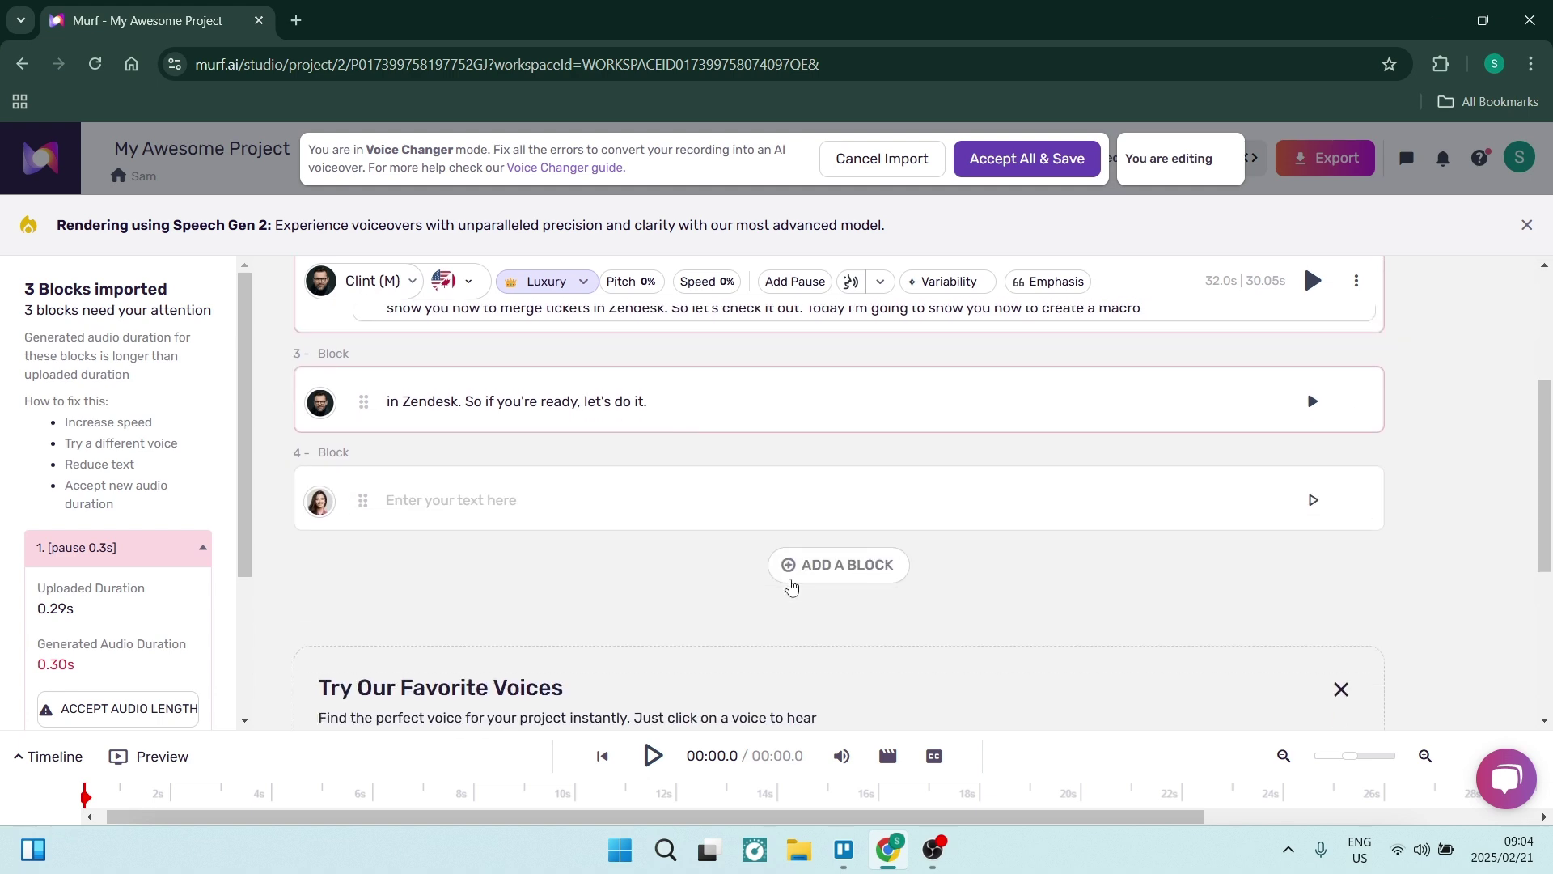
{"action": "scroll", "coordinate": [785, 546], "scroll_direction": "up", "scroll_amount": 3}
{"action": "scroll", "coordinate": [781, 517], "scroll_direction": "up", "scroll_amount": 3}
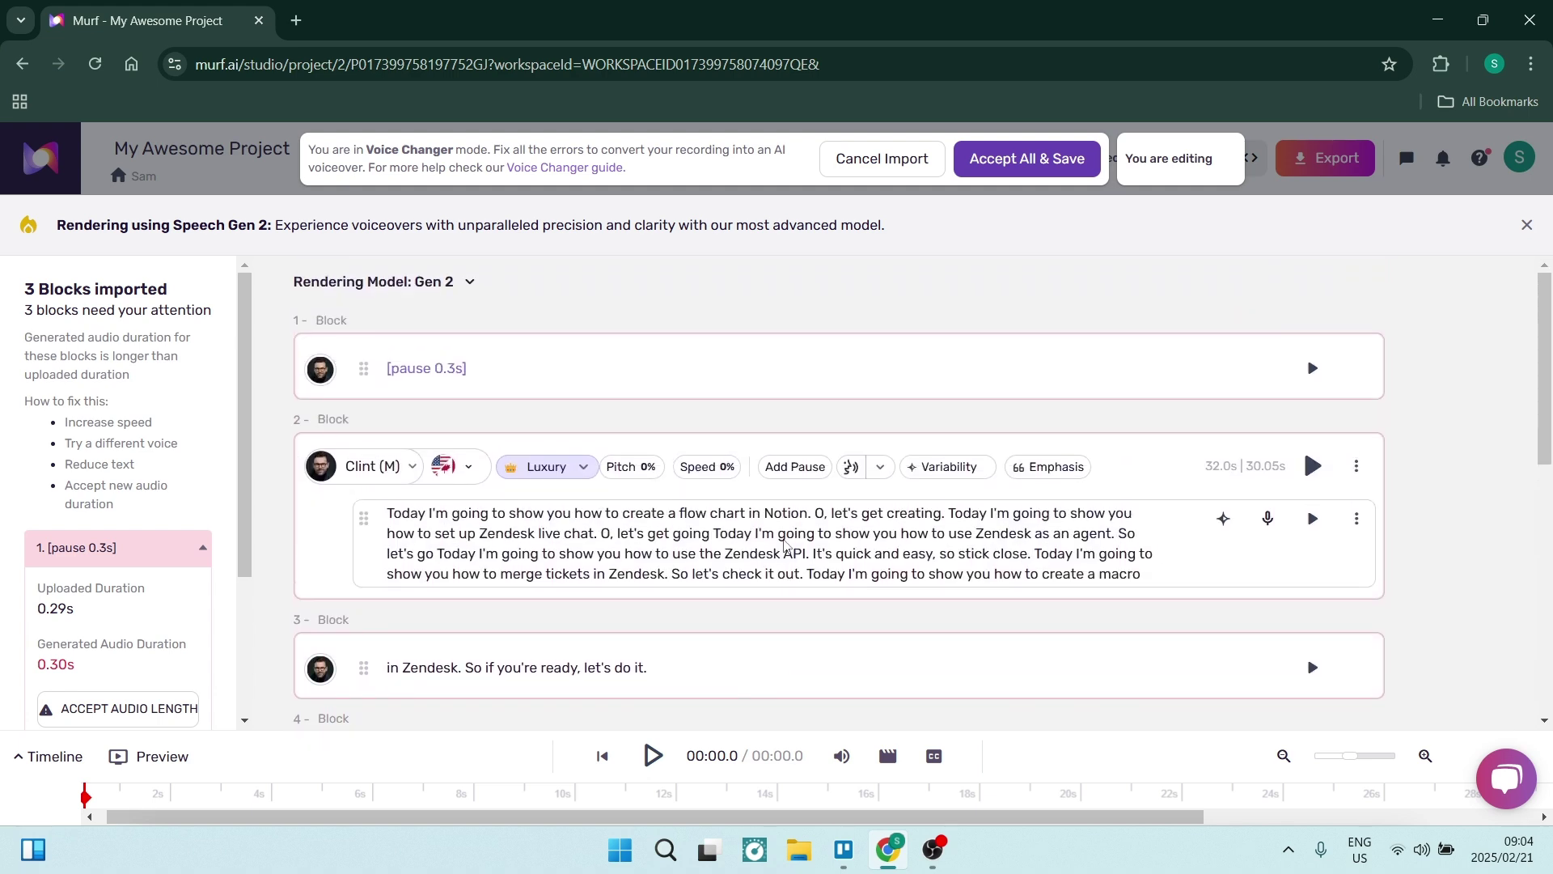
{"action": "scroll", "coordinate": [818, 537], "scroll_direction": "down", "scroll_amount": 5}
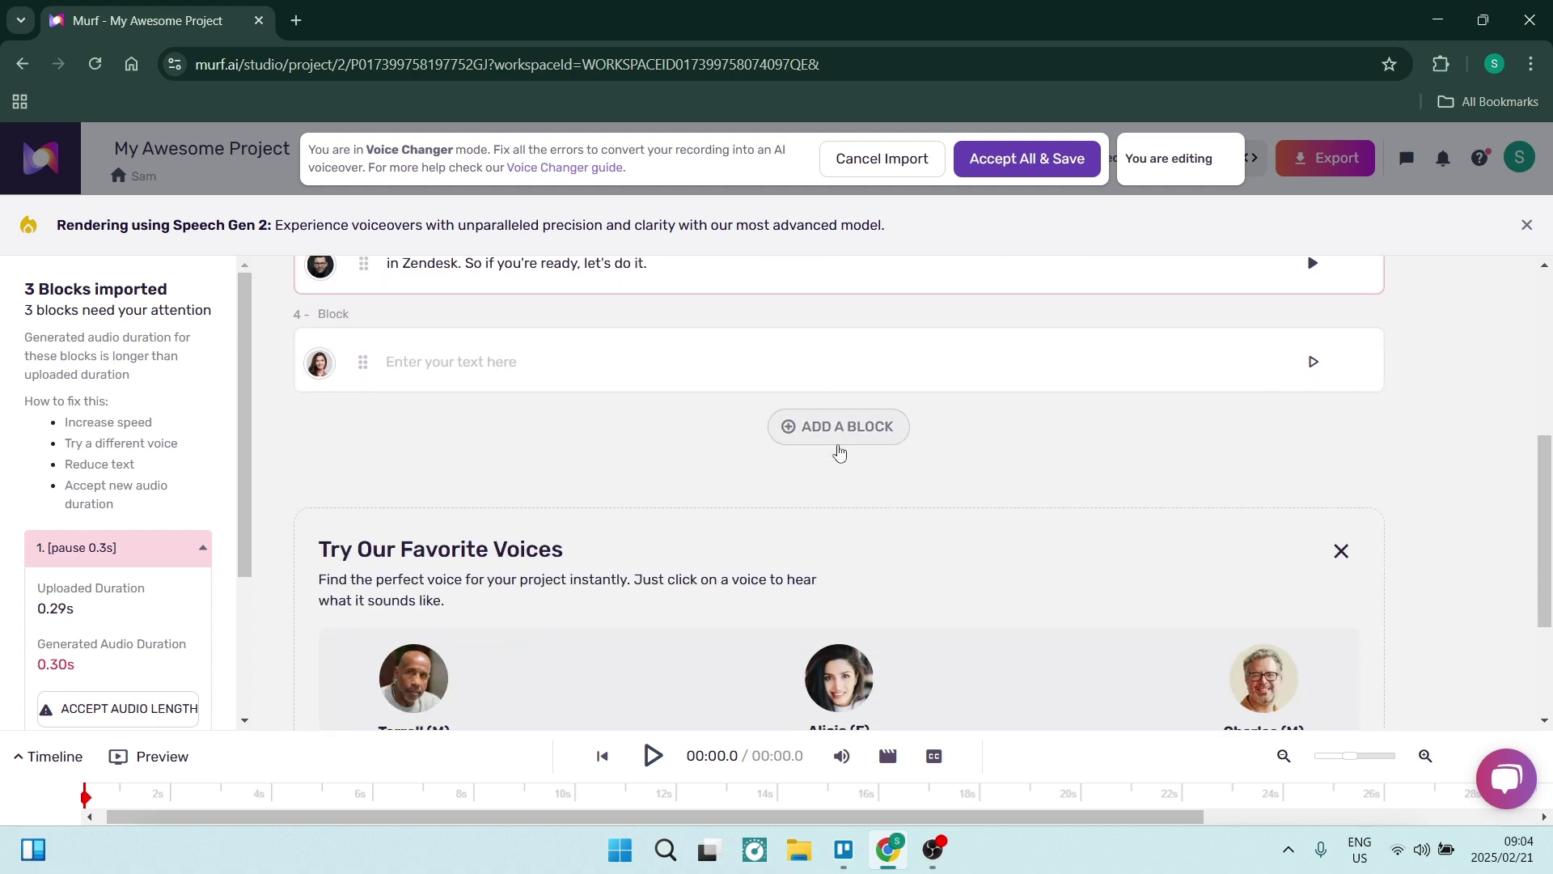
{"action": "scroll", "coordinate": [836, 447], "scroll_direction": "up", "scroll_amount": 5}
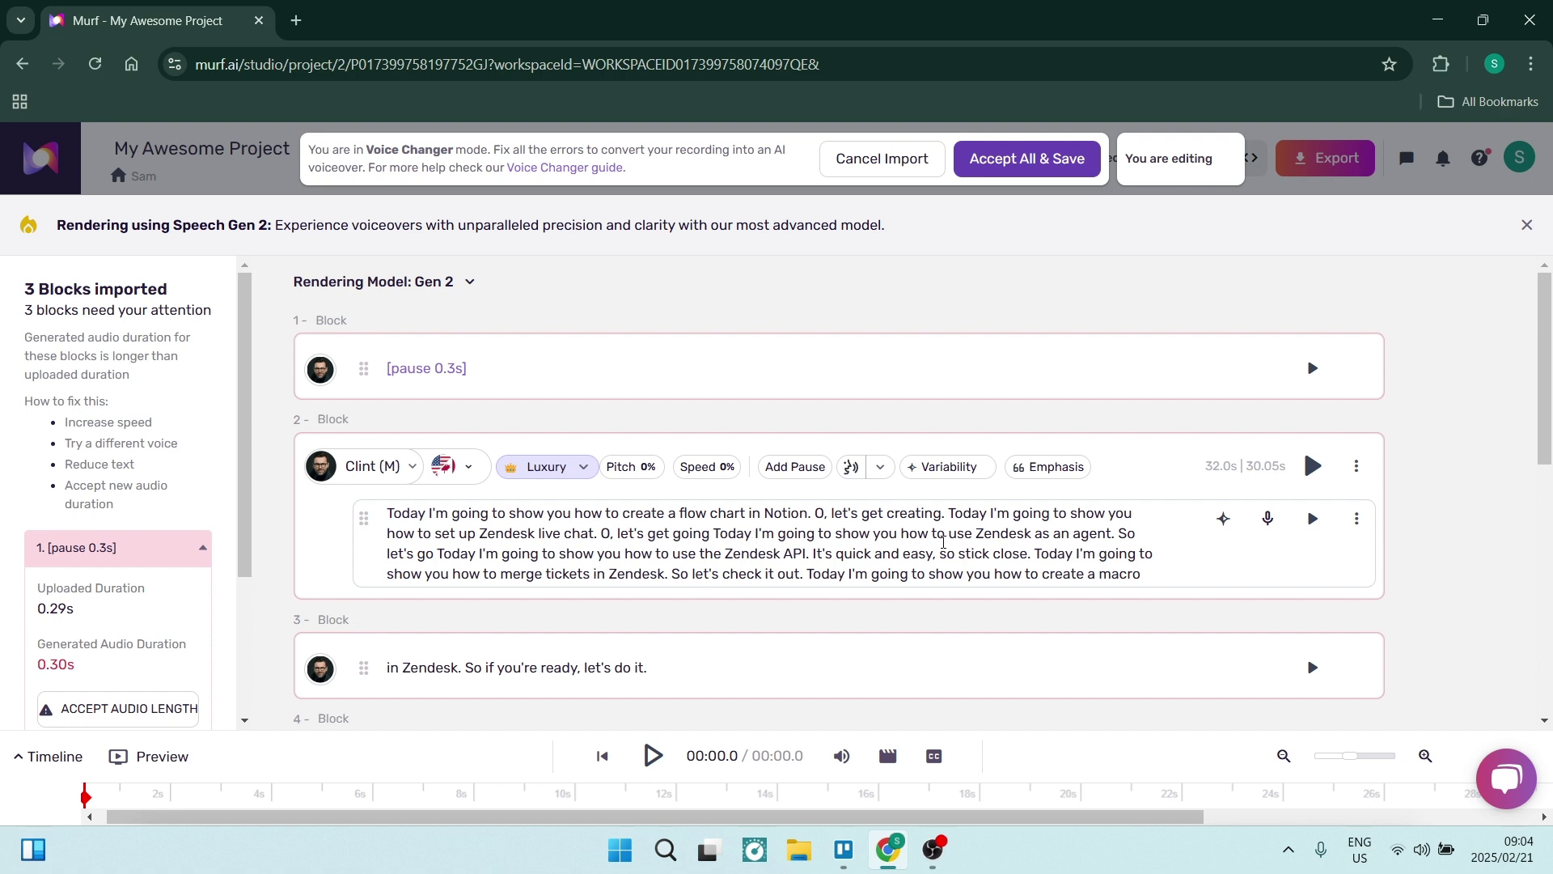
{"action": "left_click", "coordinate": [783, 535]}
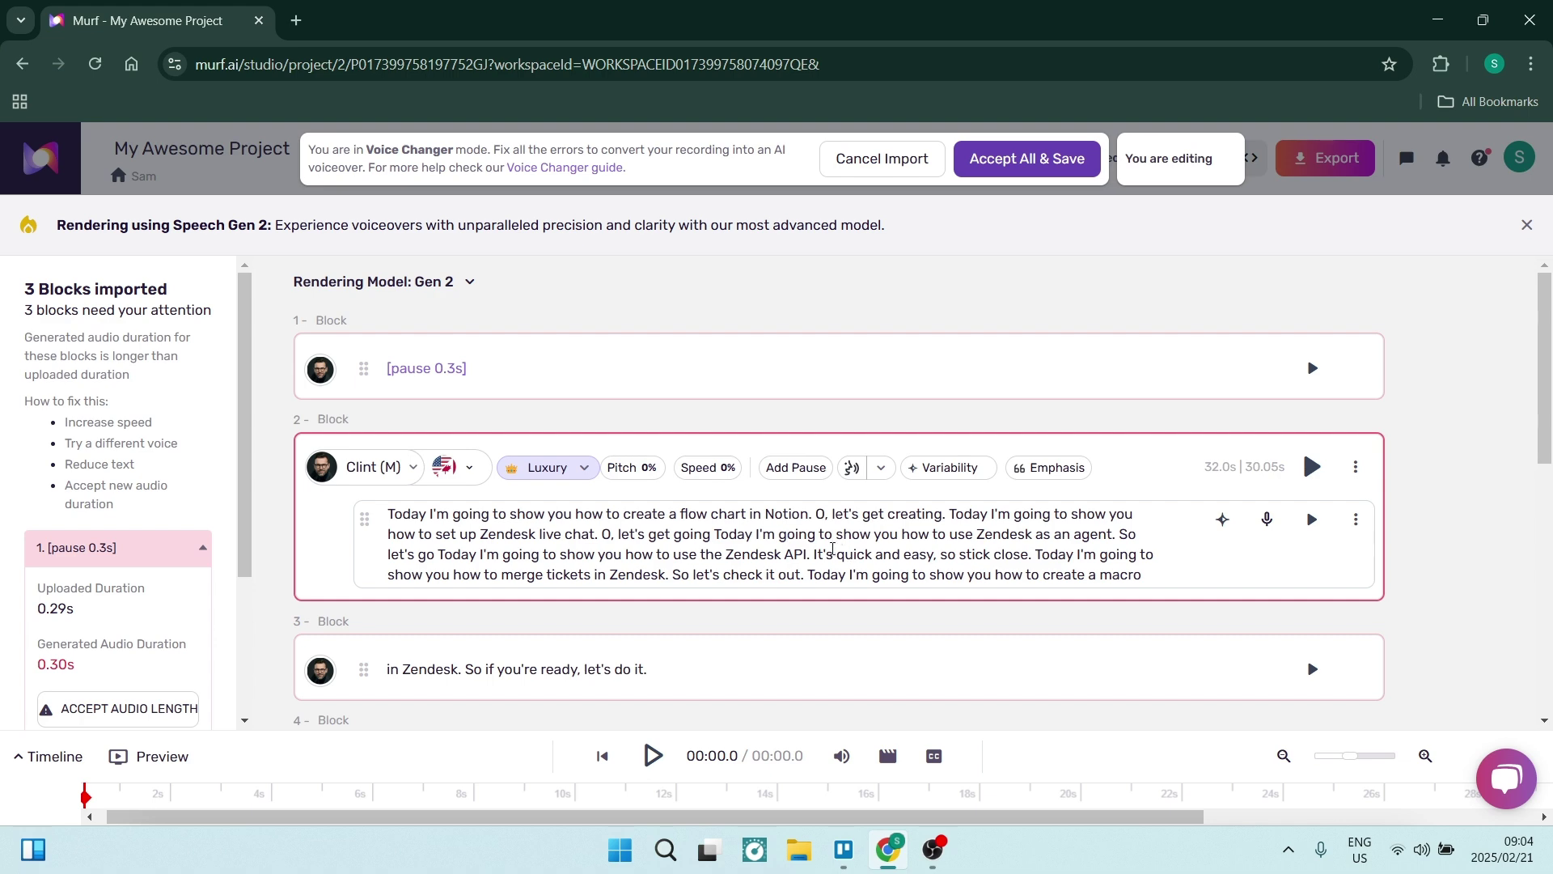
{"action": "left_click", "coordinate": [773, 299]}
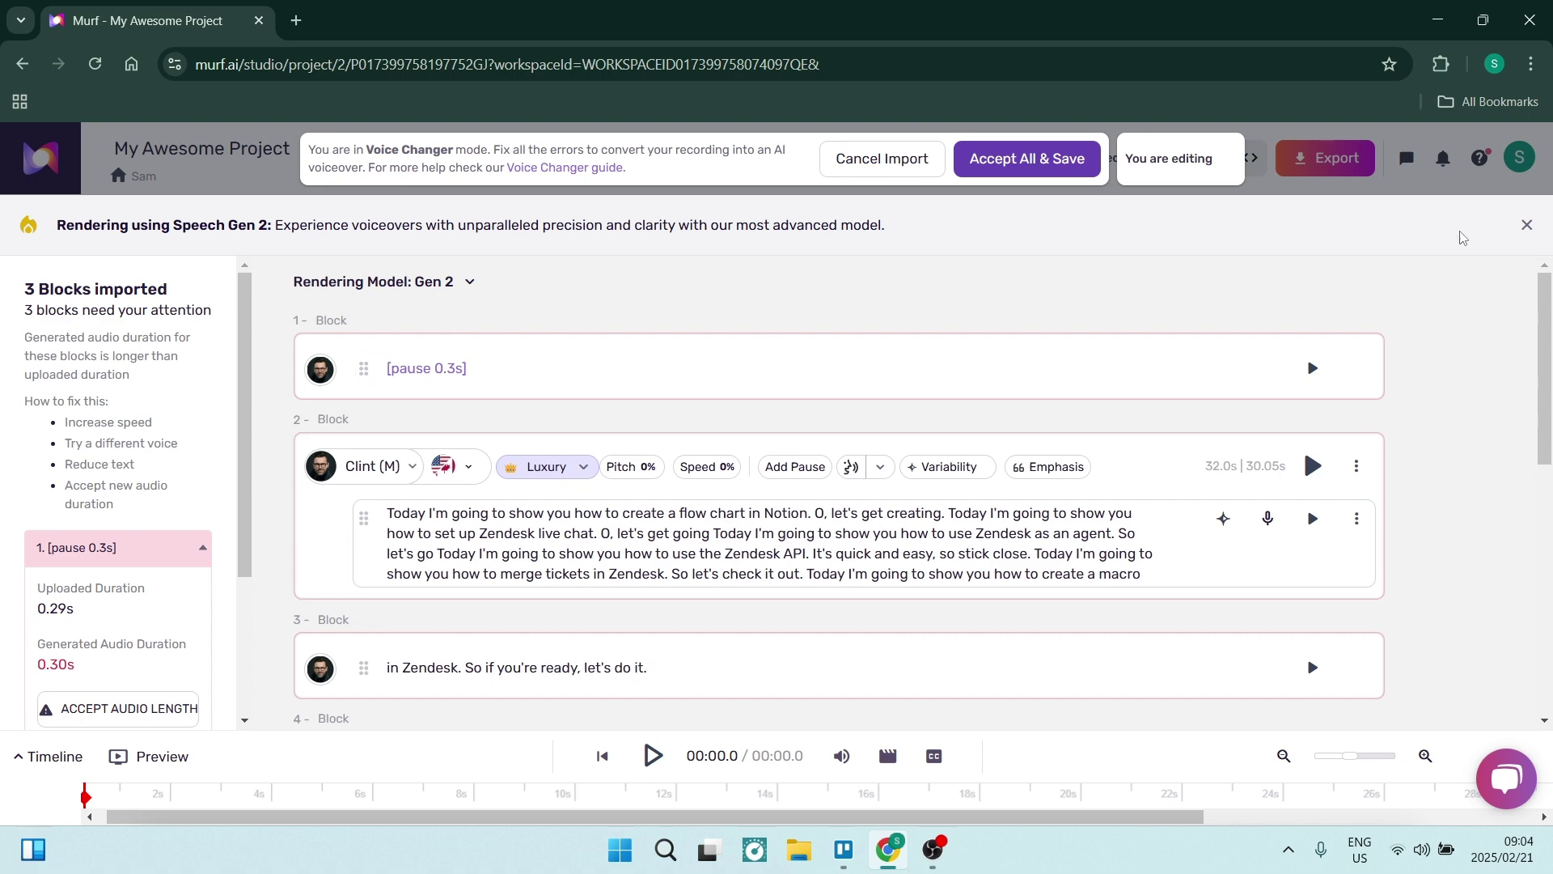
Step: Dismiss the Speech Gen 2 banner, then accept all imported blocks and save them to the project with their current durations
{"action": "left_click", "coordinate": [1526, 226]}
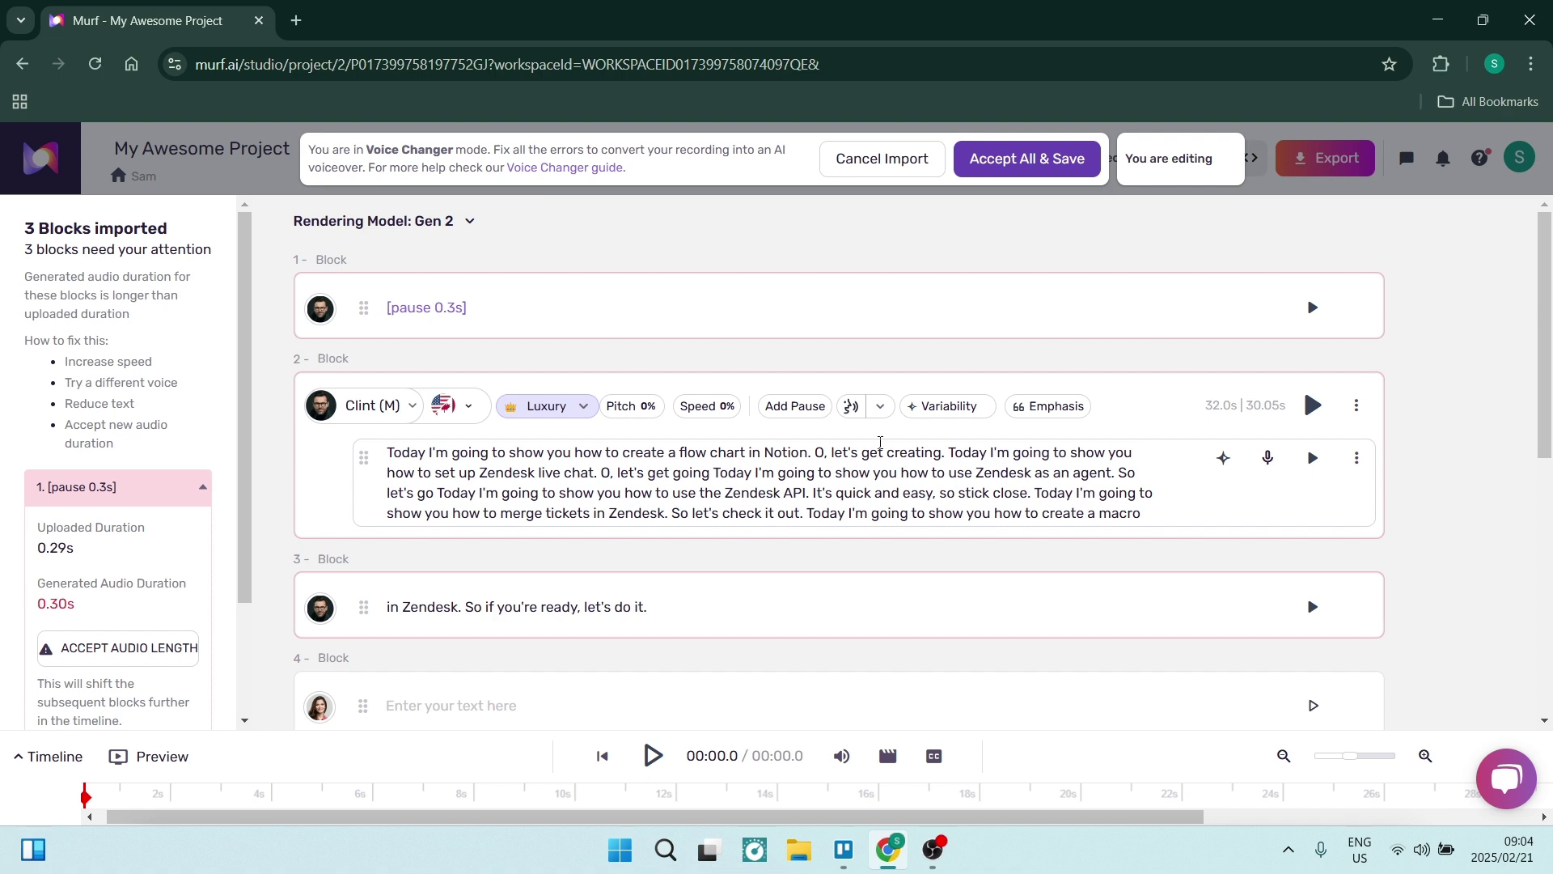
{"action": "scroll", "coordinate": [809, 421], "scroll_direction": "down", "scroll_amount": 3}
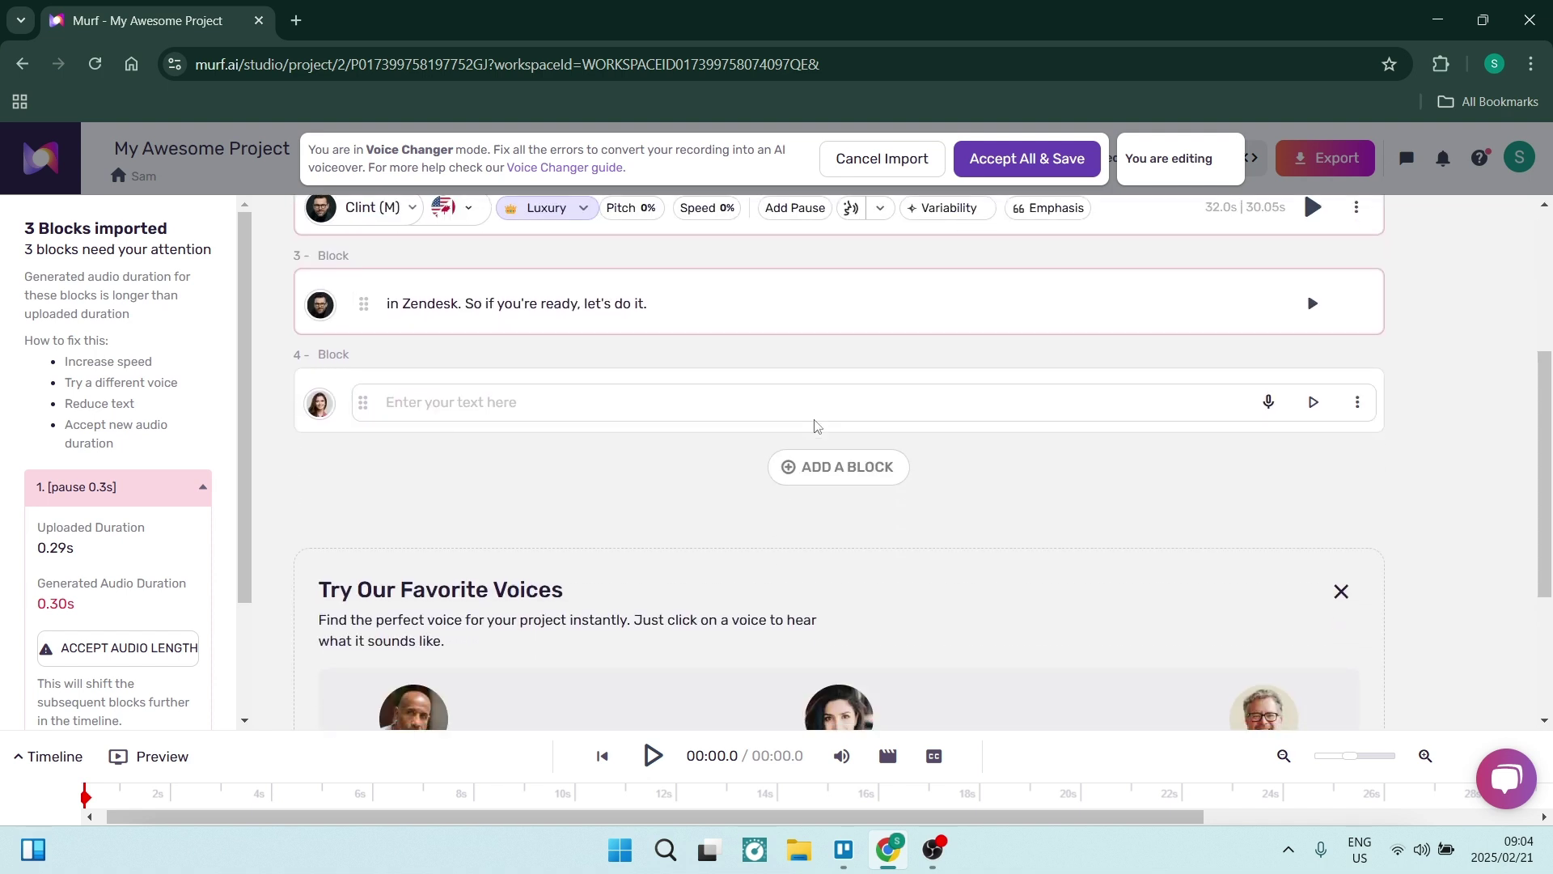
{"action": "scroll", "coordinate": [815, 425], "scroll_direction": "up", "scroll_amount": 5}
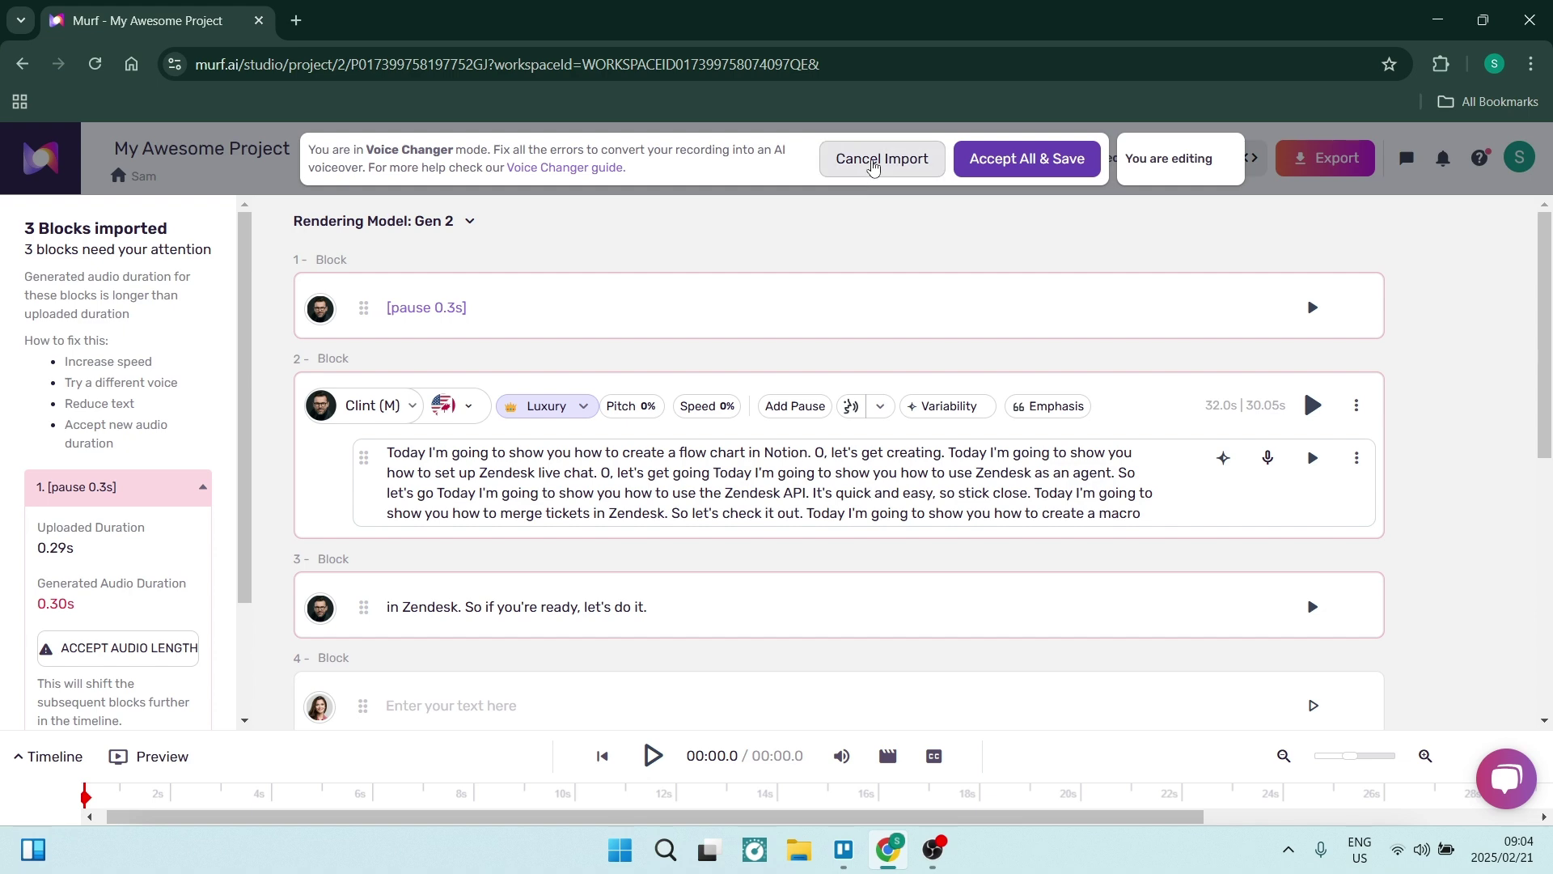
{"action": "left_click", "coordinate": [986, 165]}
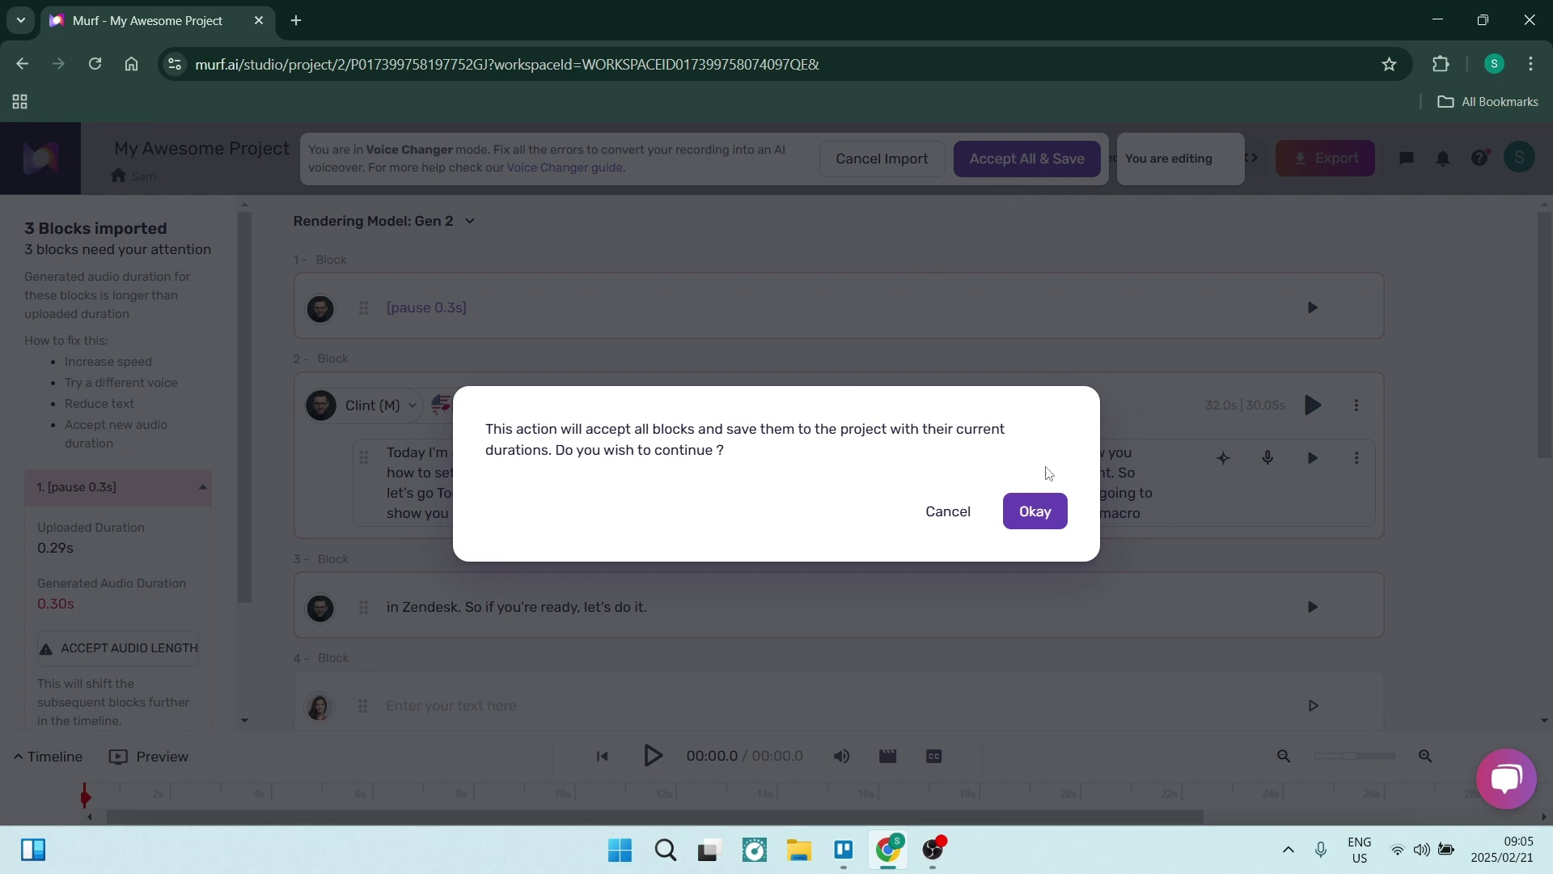
{"action": "left_click", "coordinate": [1036, 511]}
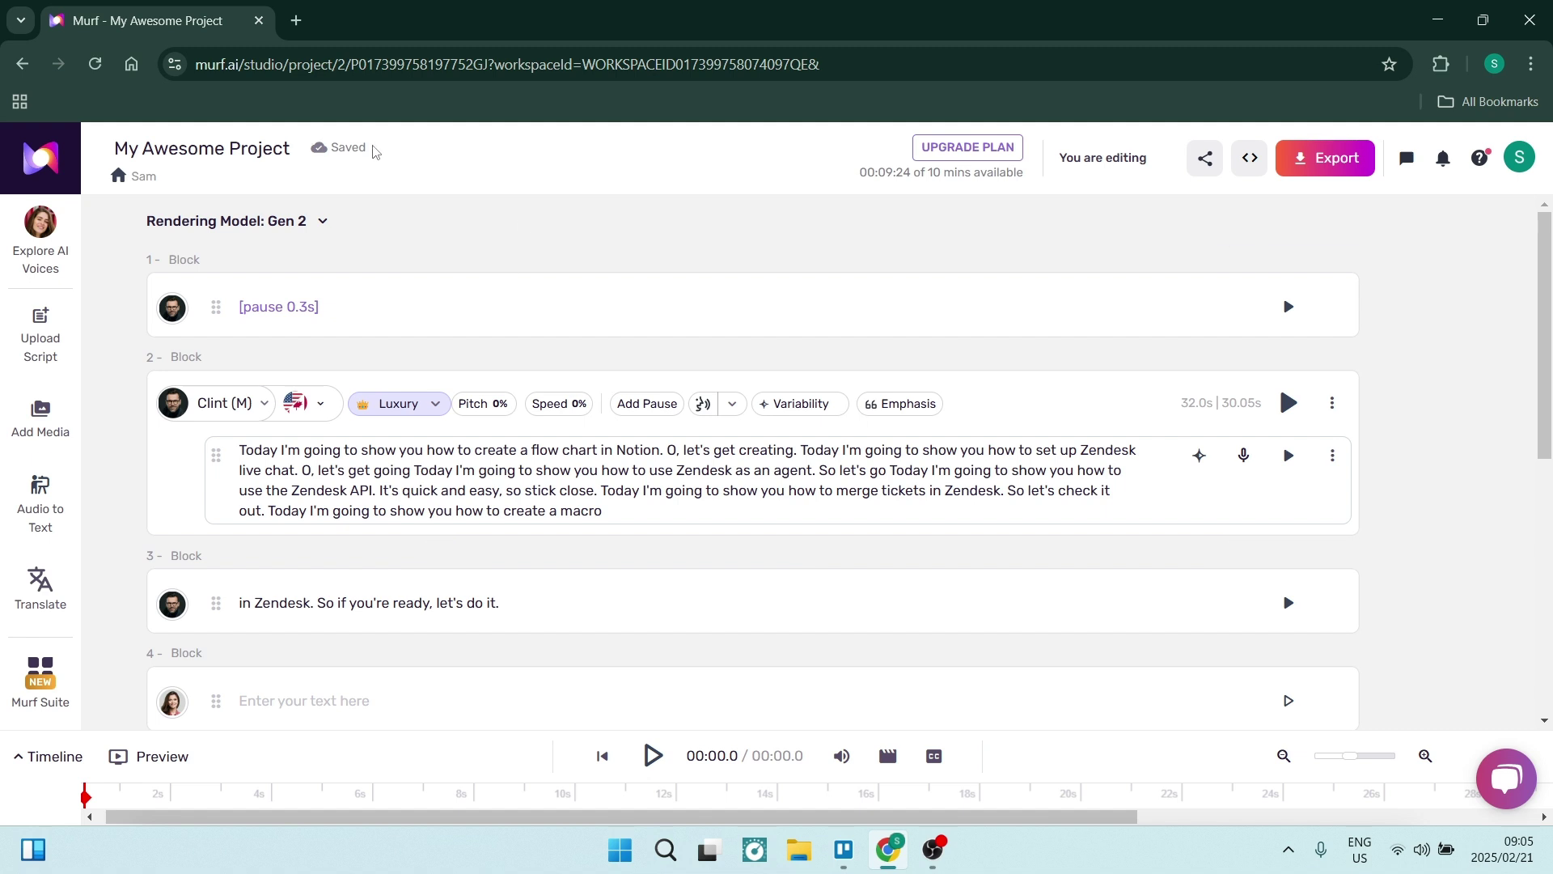
Step: Go back to the workspace home and reopen My Awesome Project from the recent projects
{"action": "left_click", "coordinate": [46, 170]}
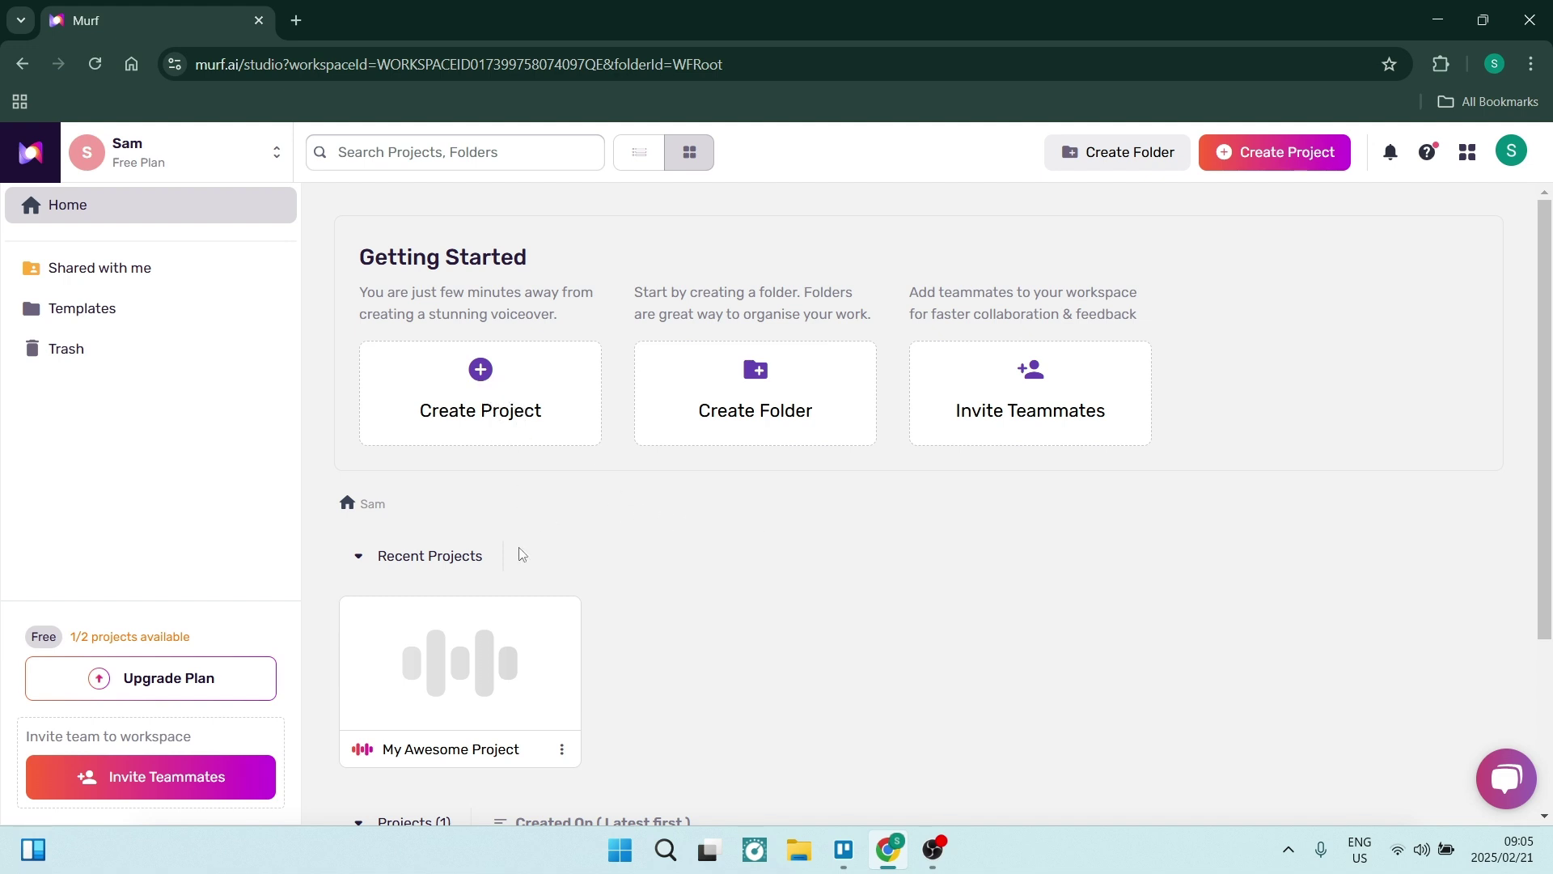
{"action": "left_click", "coordinate": [488, 693]}
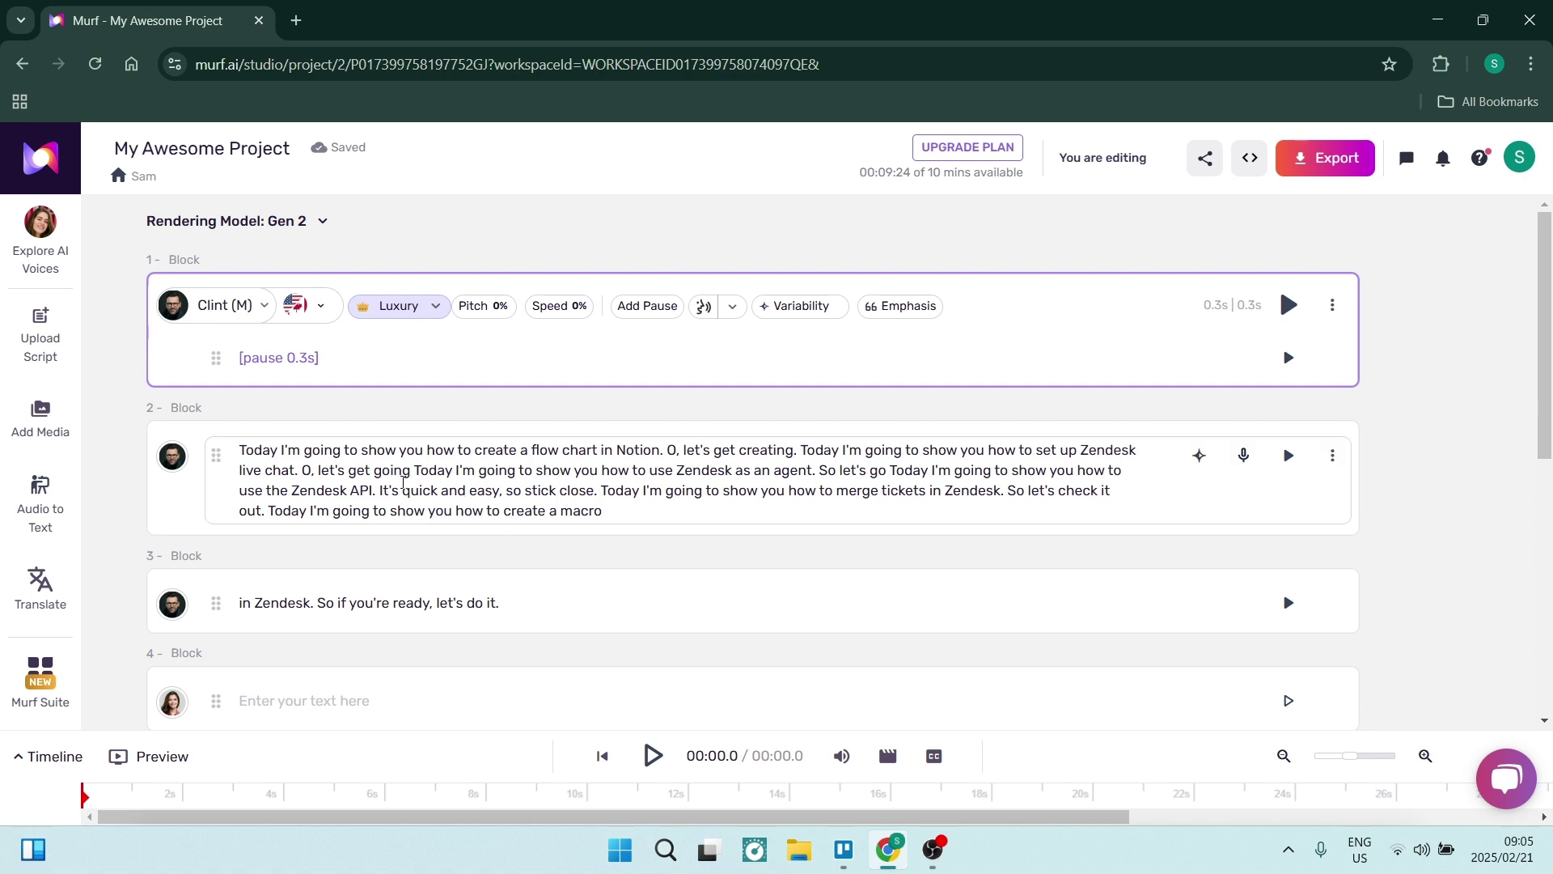
Step: Browse the available voices and Natalie's voice styles for the first block, and apply Natalie with the Promo style to it
{"action": "left_click", "coordinate": [234, 317]}
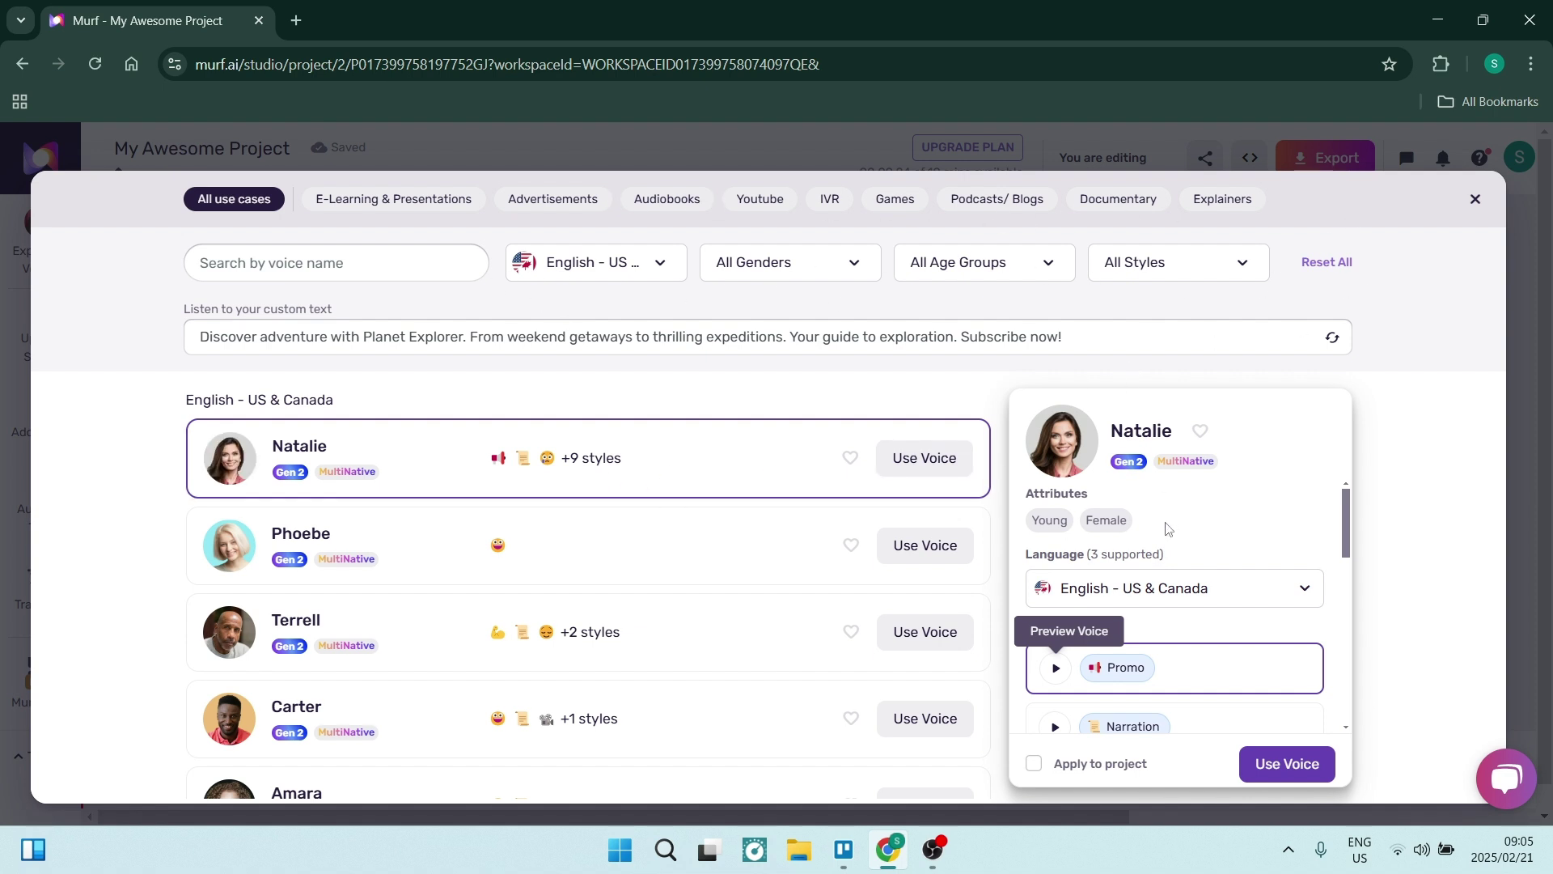
{"action": "scroll", "coordinate": [1167, 550], "scroll_direction": "down", "scroll_amount": 3}
{"action": "scroll", "coordinate": [1165, 570], "scroll_direction": "up", "scroll_amount": 3}
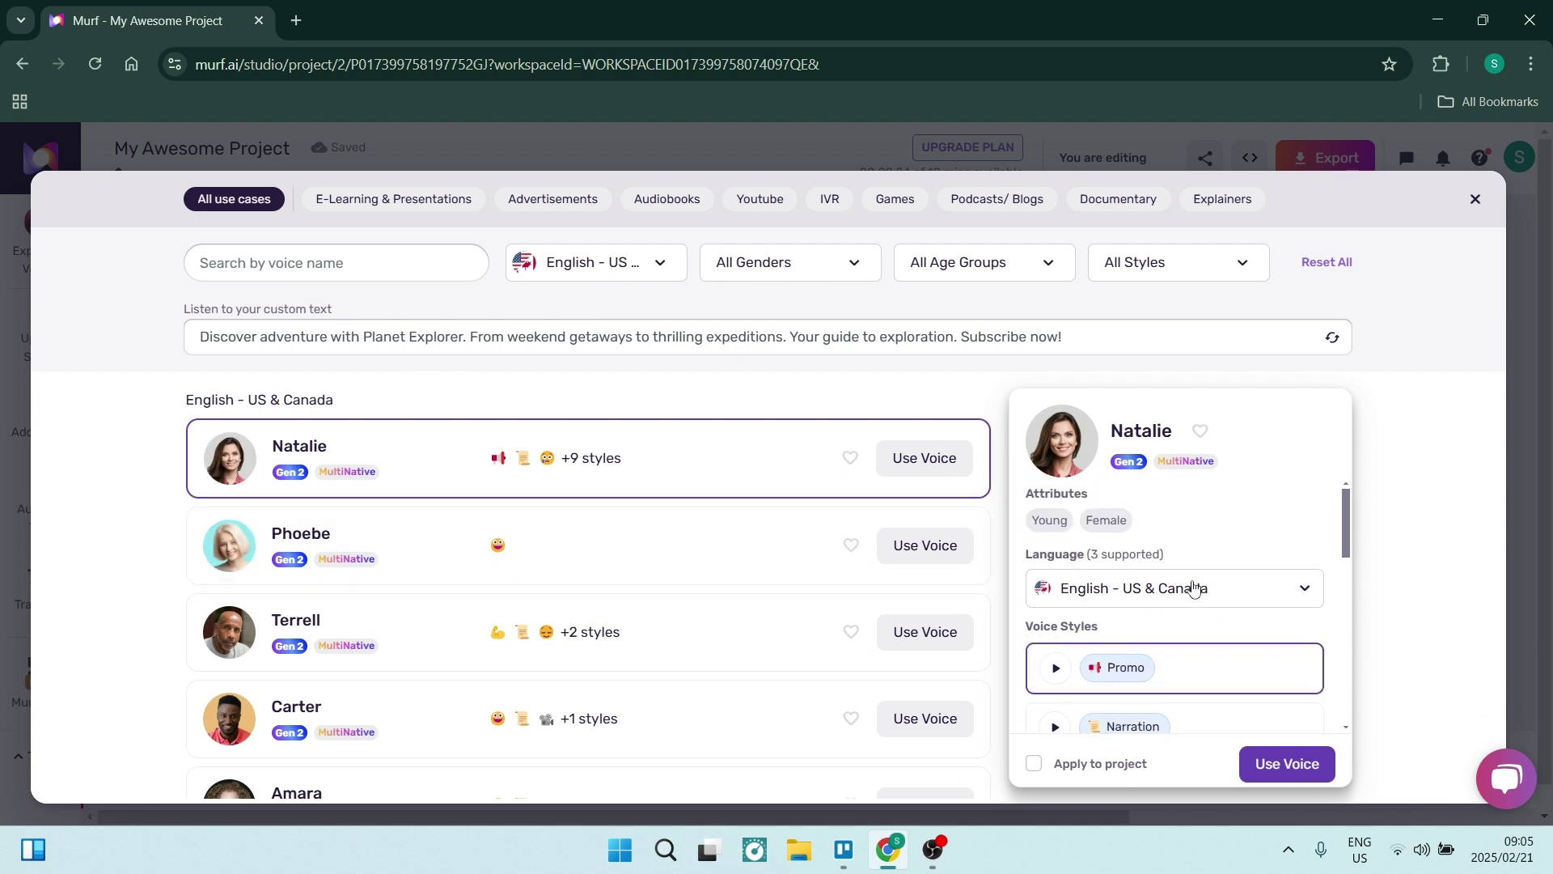
{"action": "scroll", "coordinate": [1203, 674], "scroll_direction": "down", "scroll_amount": 5}
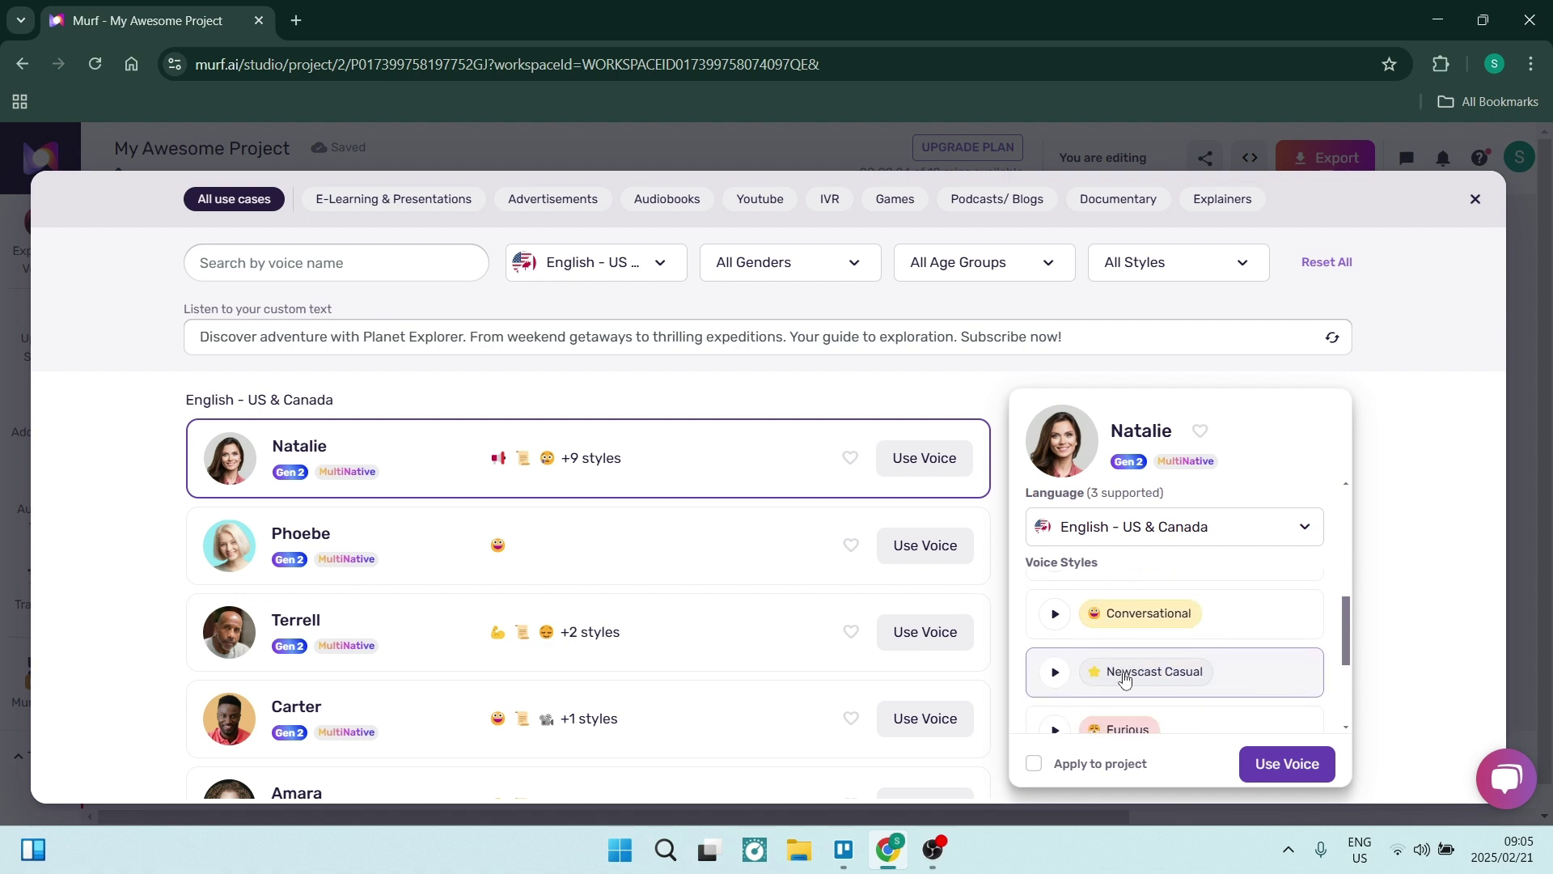
{"action": "scroll", "coordinate": [1117, 664], "scroll_direction": "down", "scroll_amount": 5}
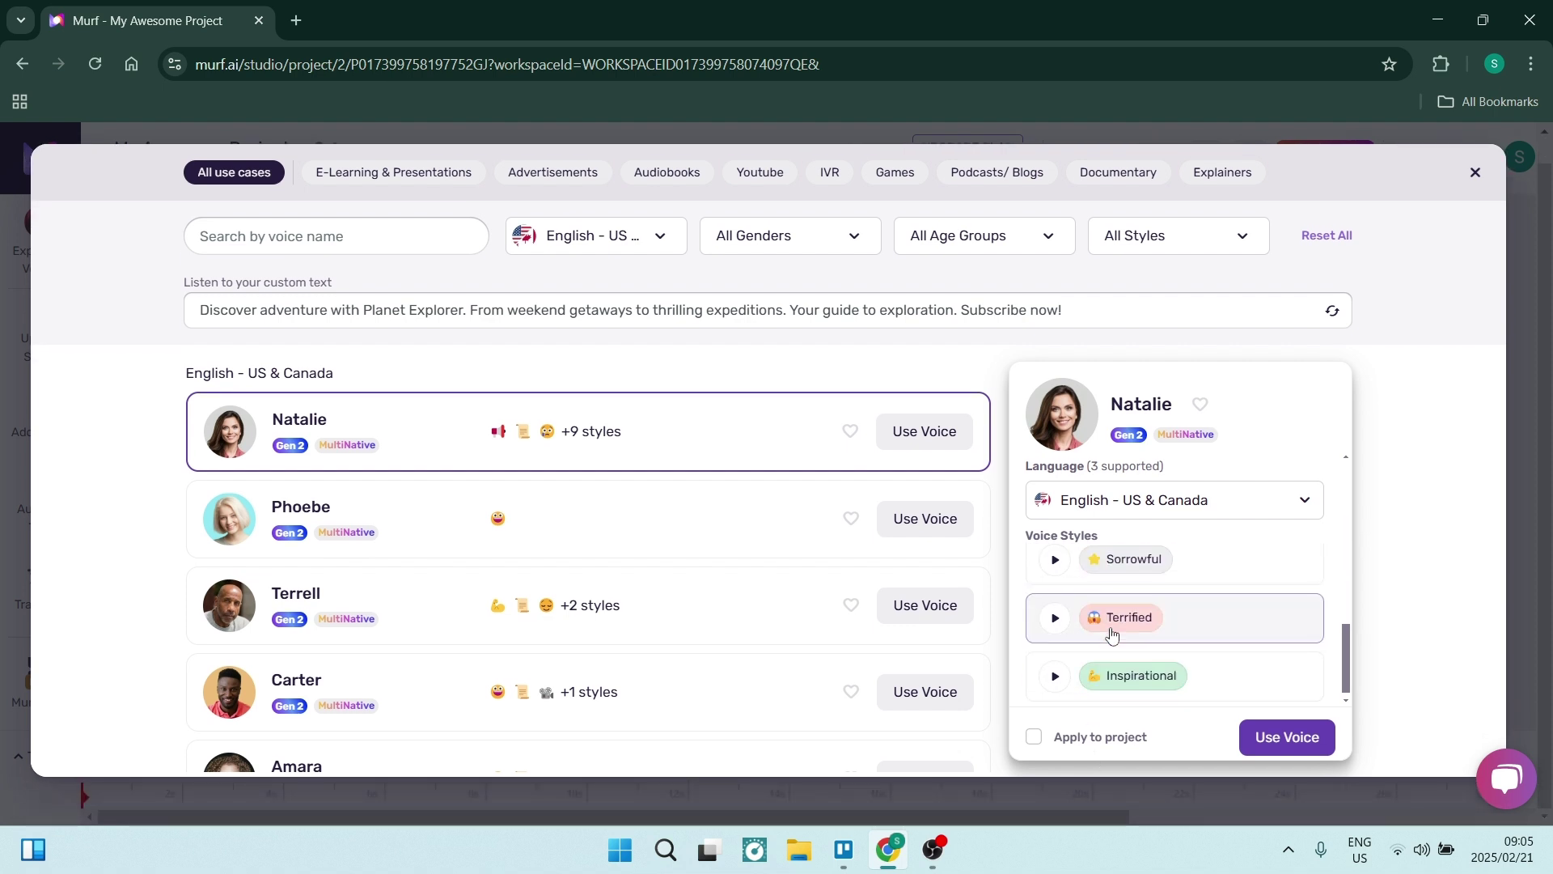
{"action": "scroll", "coordinate": [1115, 634], "scroll_direction": "up", "scroll_amount": 6}
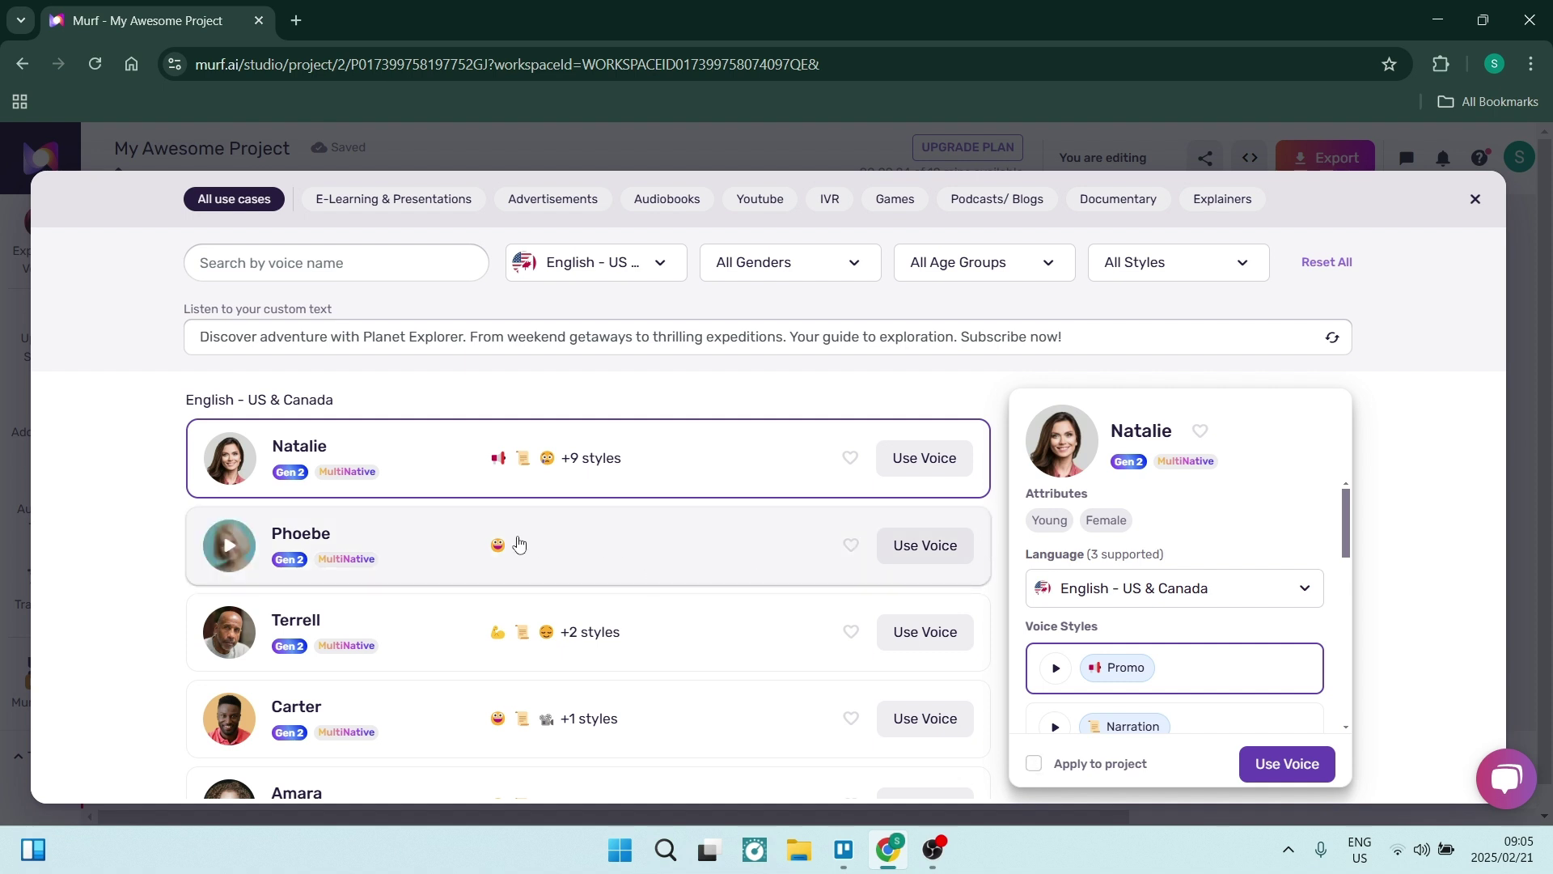
{"action": "scroll", "coordinate": [461, 559], "scroll_direction": "down", "scroll_amount": 15}
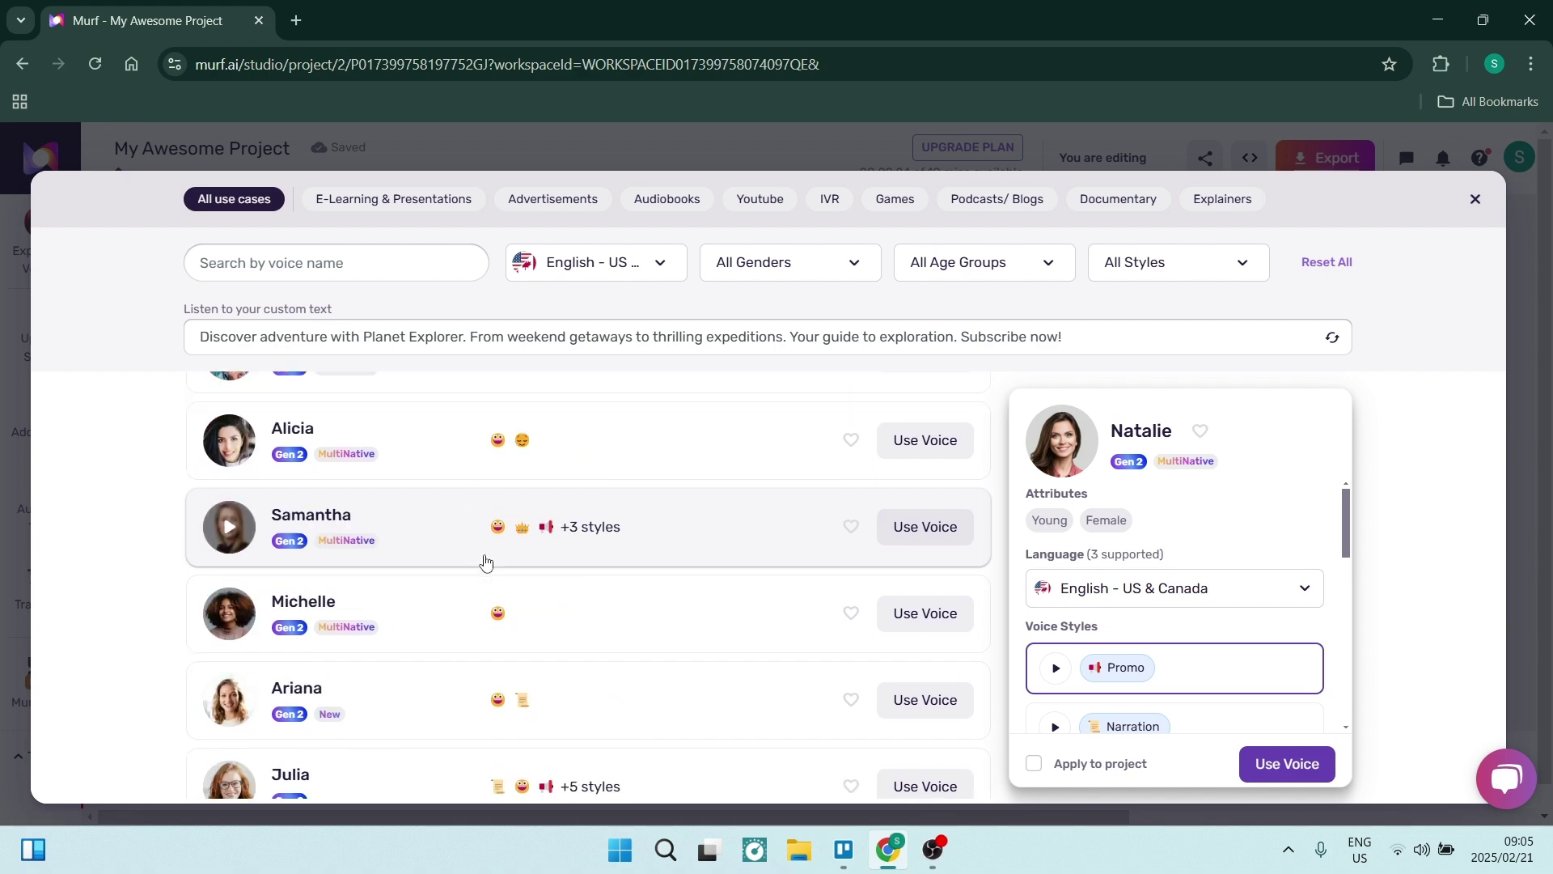
{"action": "scroll", "coordinate": [500, 555], "scroll_direction": "down", "scroll_amount": 20}
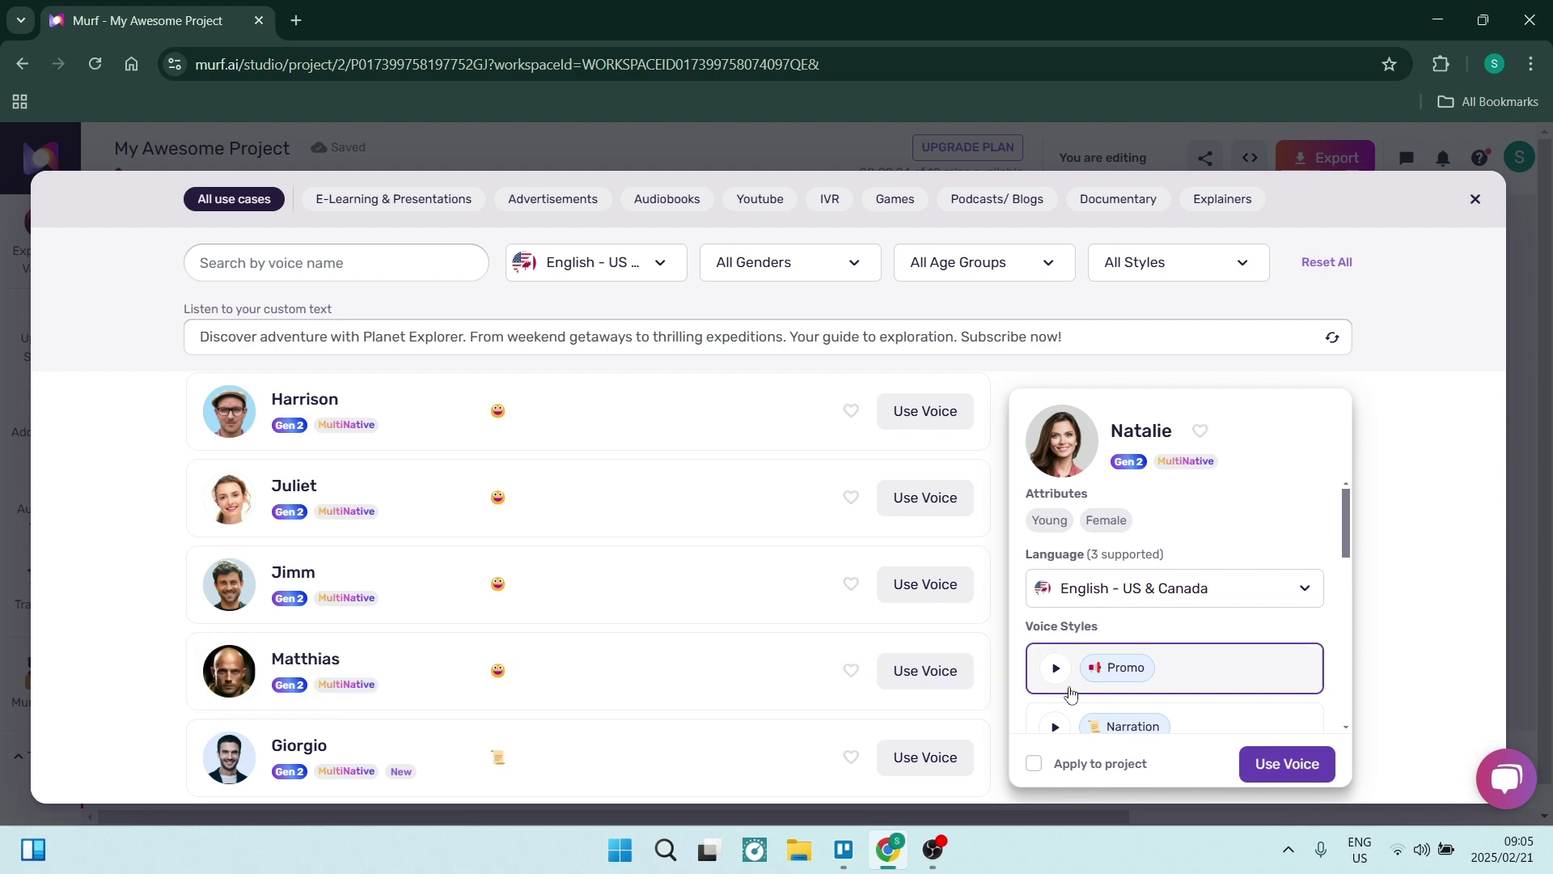
{"action": "left_click", "coordinate": [1292, 761]}
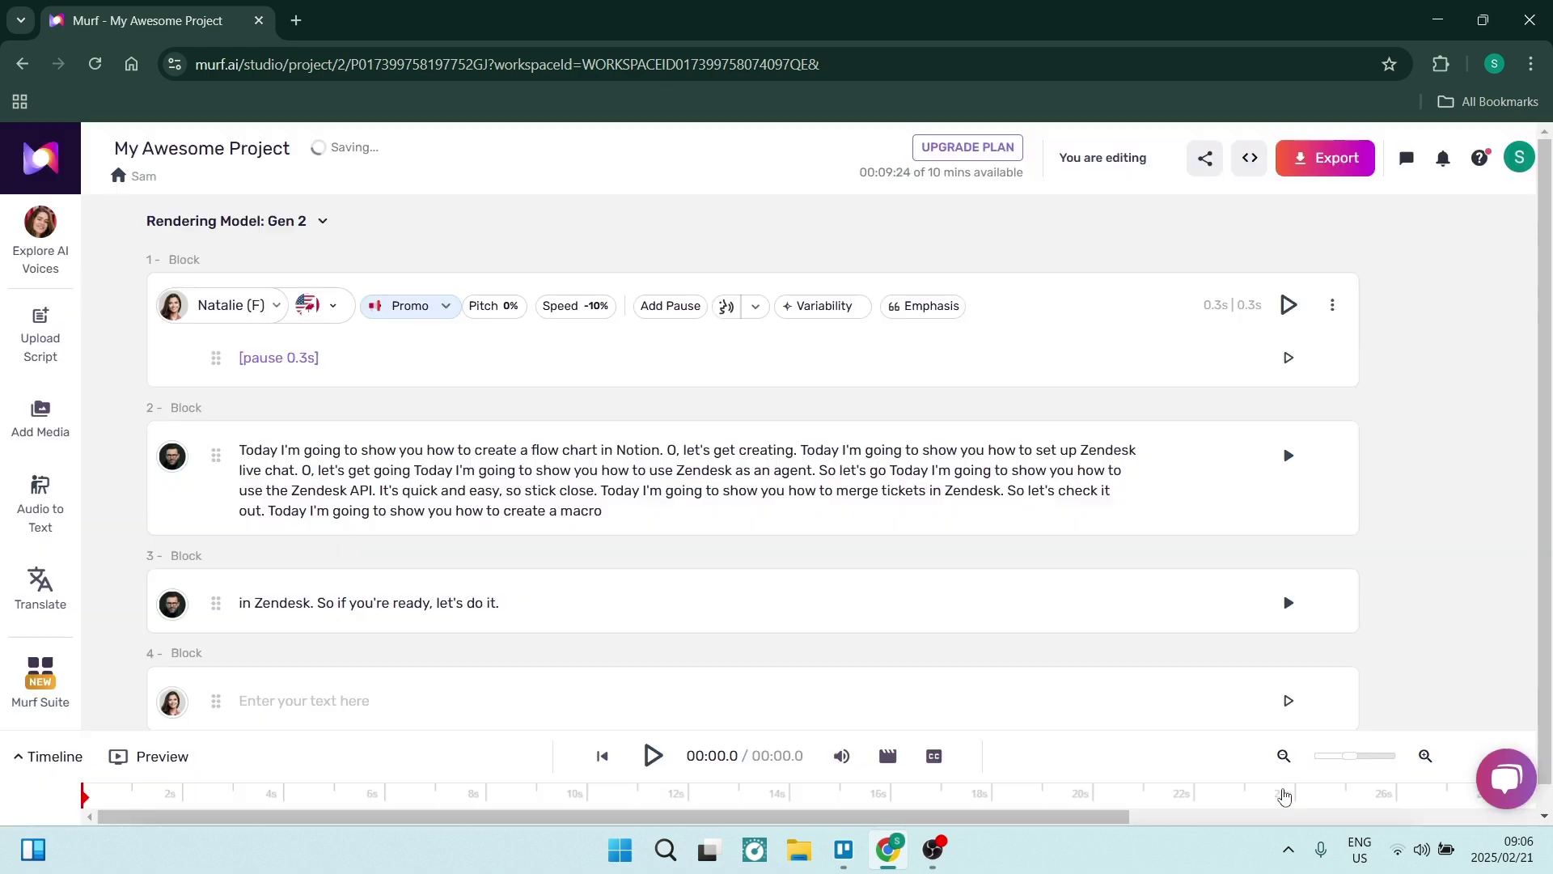
Step: Review the language options for Natalie's voice in the first block without changing the language
{"action": "left_click", "coordinate": [309, 306]}
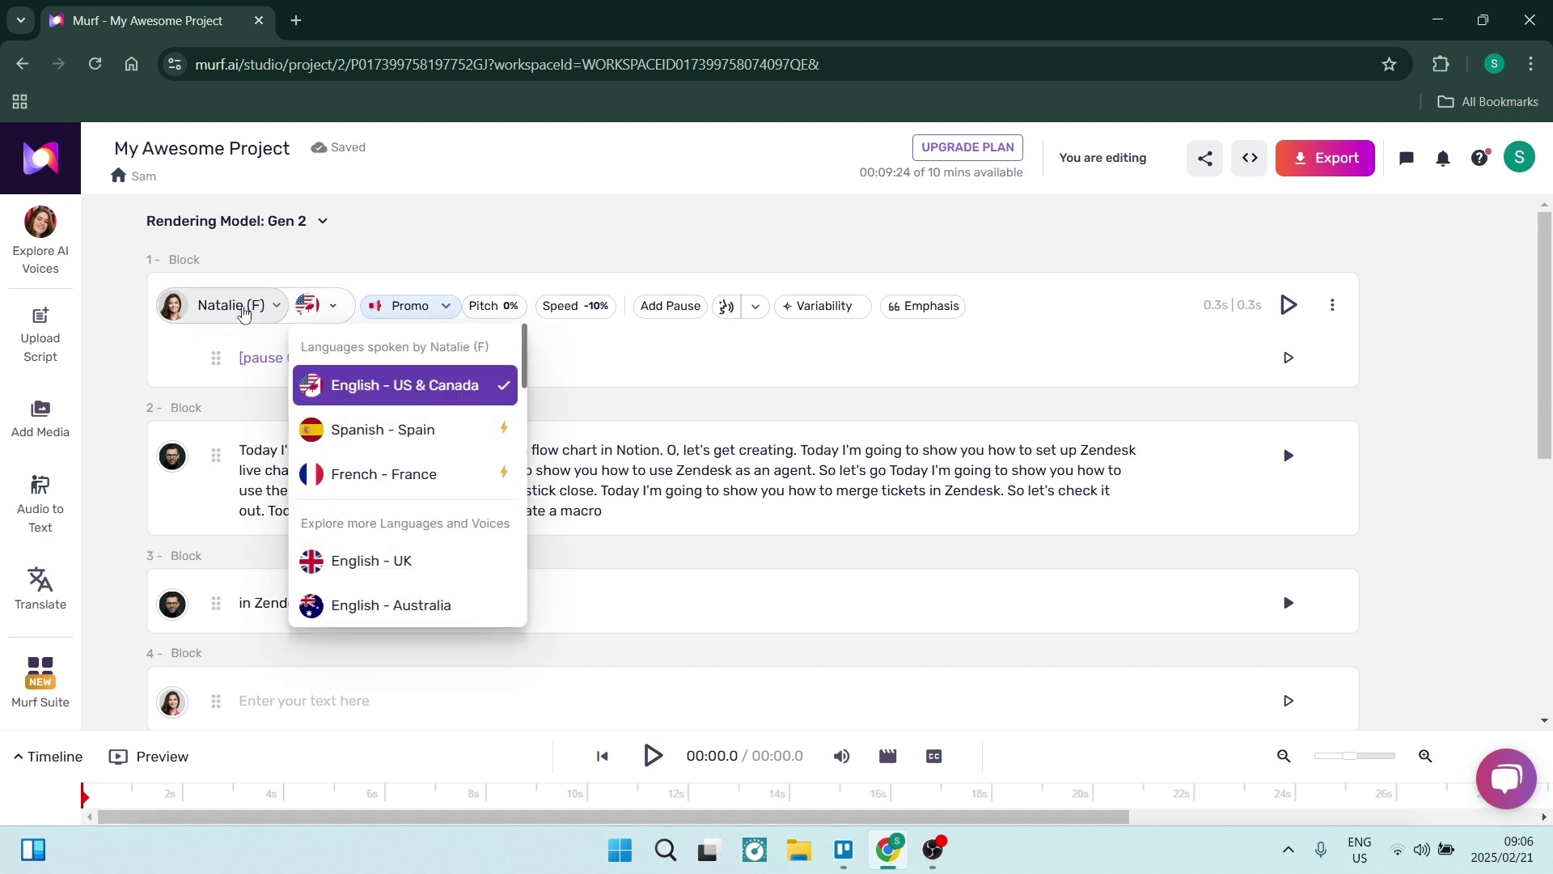
{"action": "left_click", "coordinate": [336, 311]}
{"action": "mouse_move", "coordinate": [710, 370]}
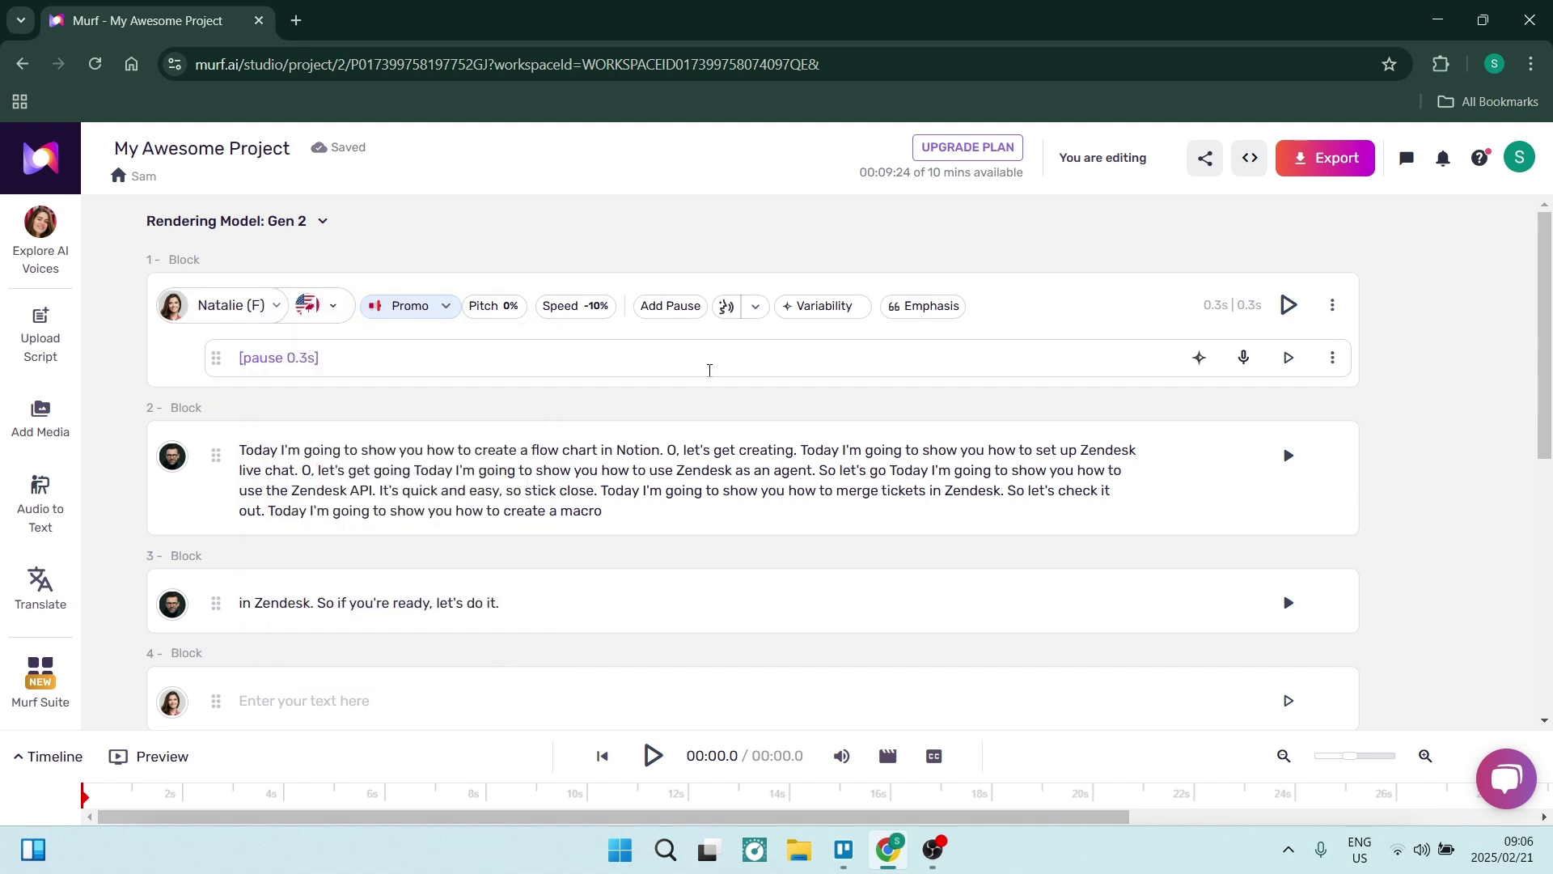